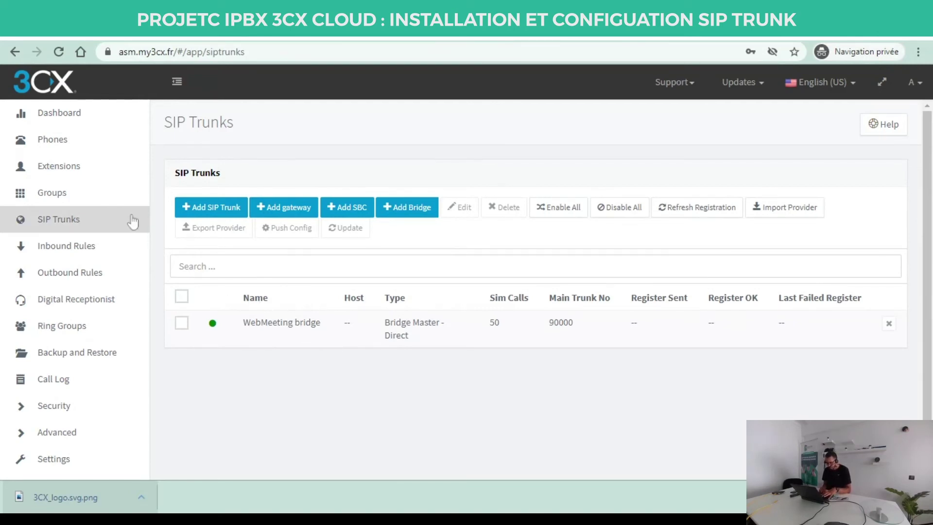
Cancel the new-trunk dialog and switch the console language from English (US) to French.
click(210, 210)
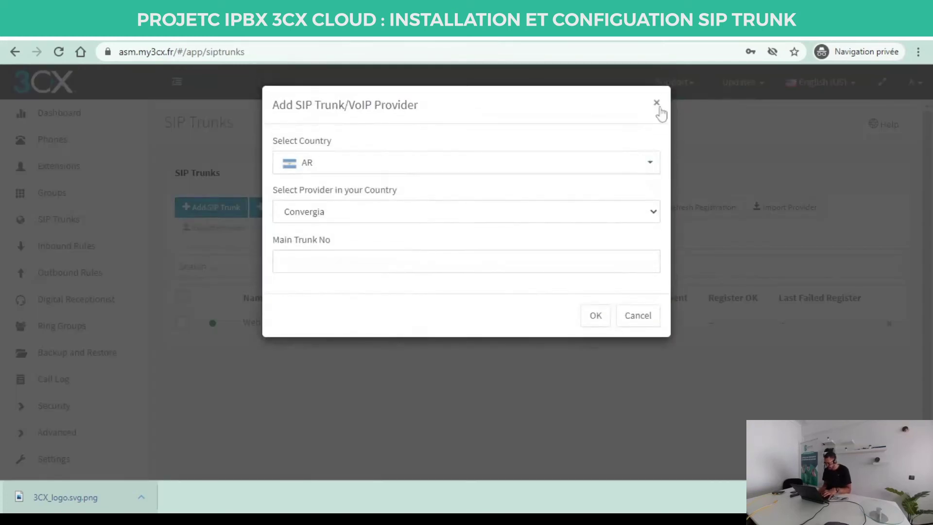
click(657, 103)
click(832, 84)
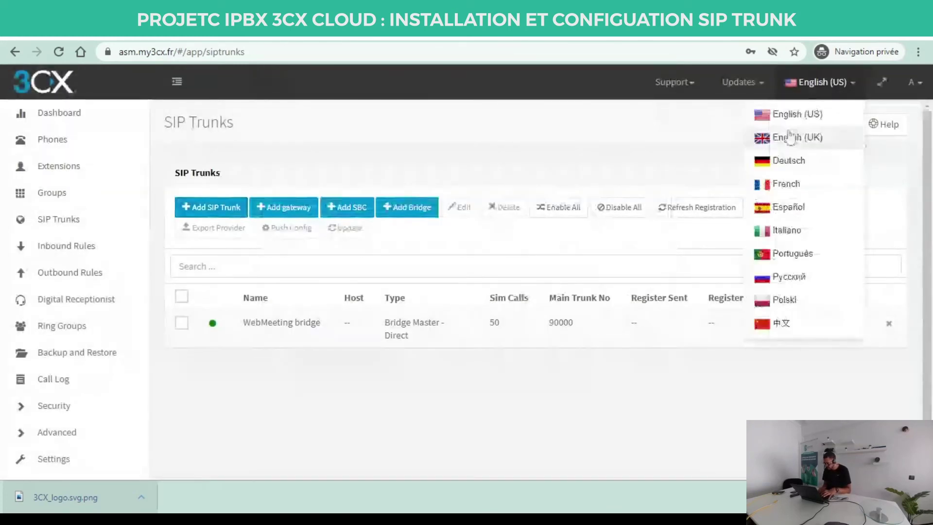
click(792, 183)
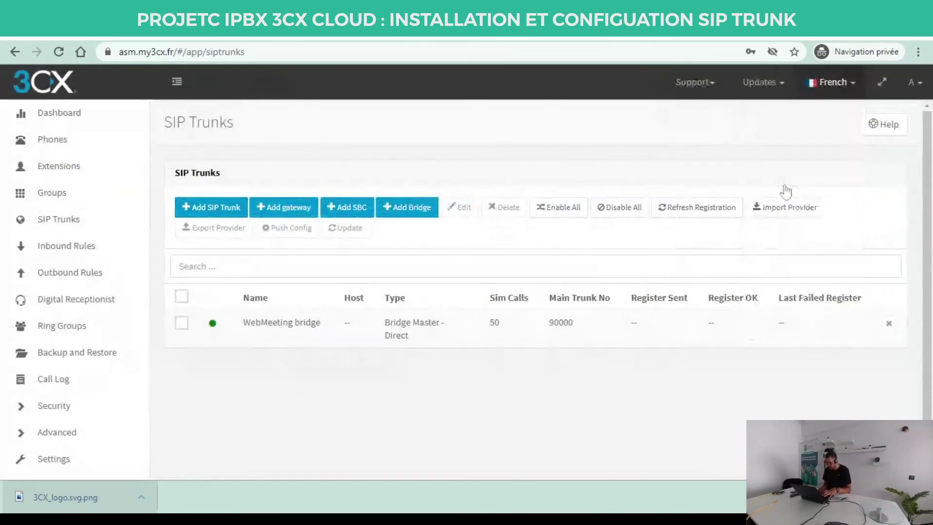
Create an OVH SIP trunk for country FR, entering its main trunk number.
click(212, 210)
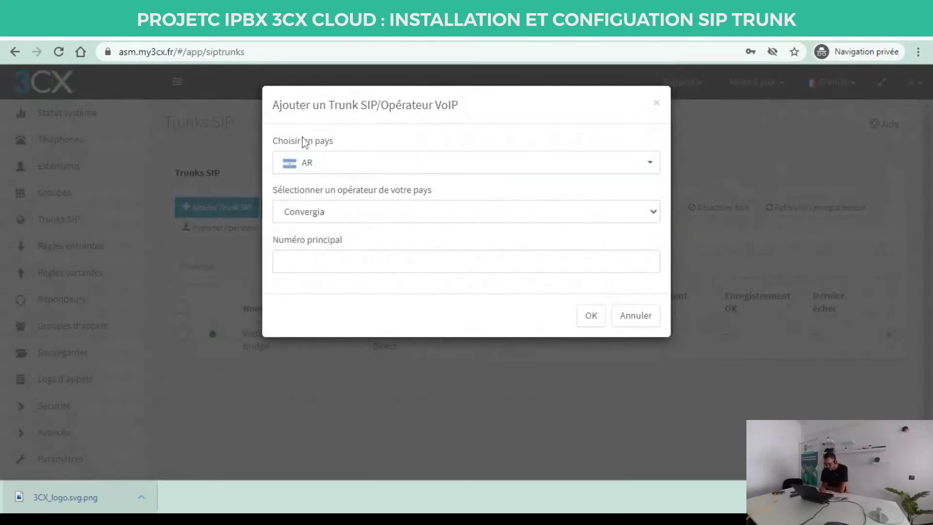
click(349, 166)
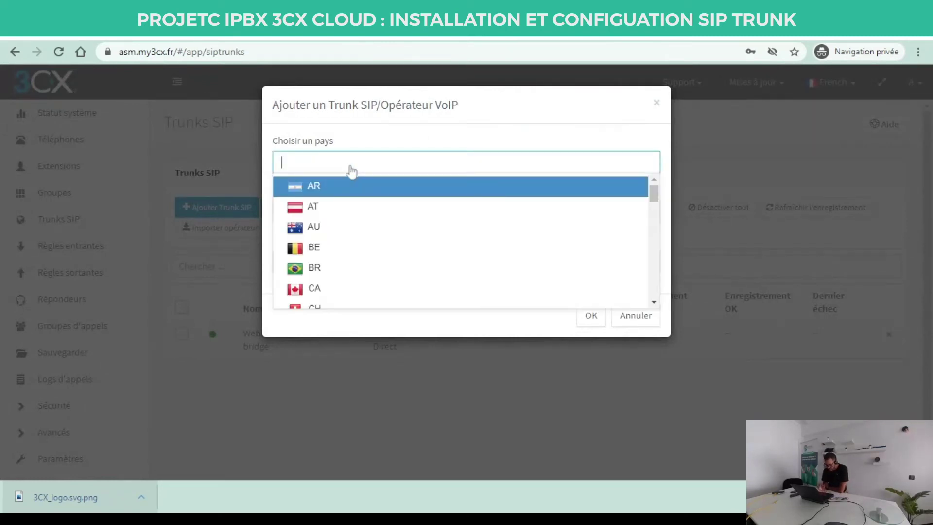
text(fr)
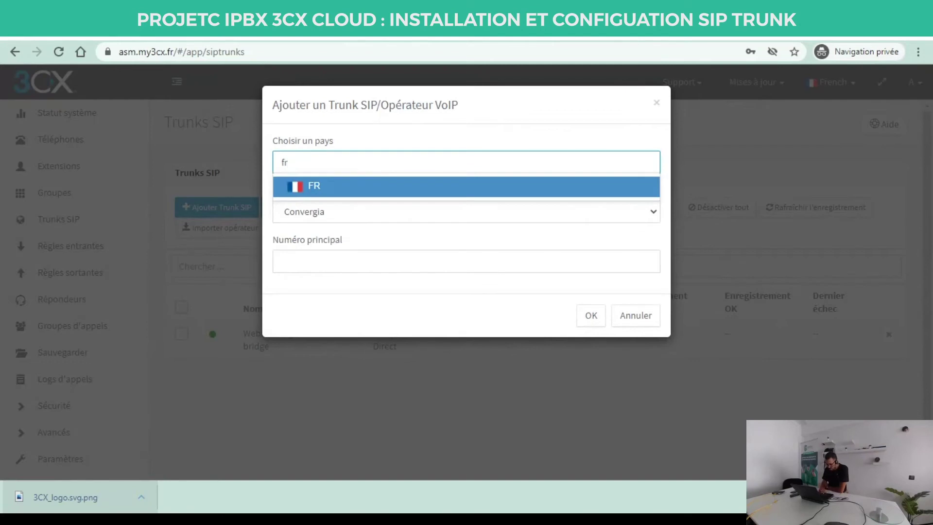
click(331, 193)
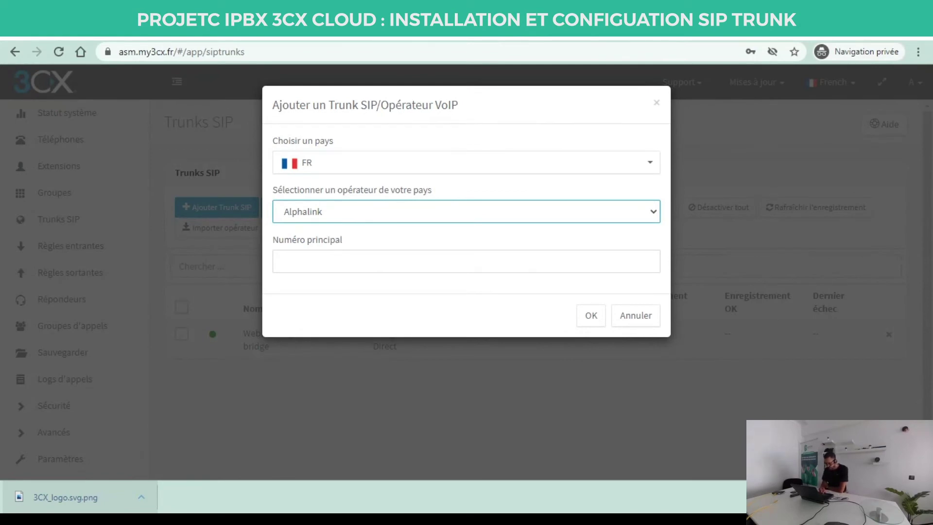
key(o)
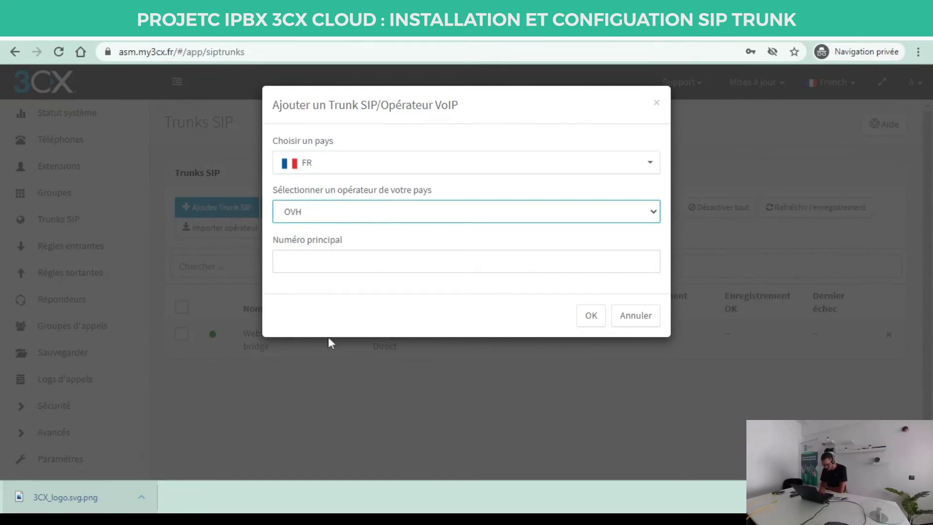
key(Tab)
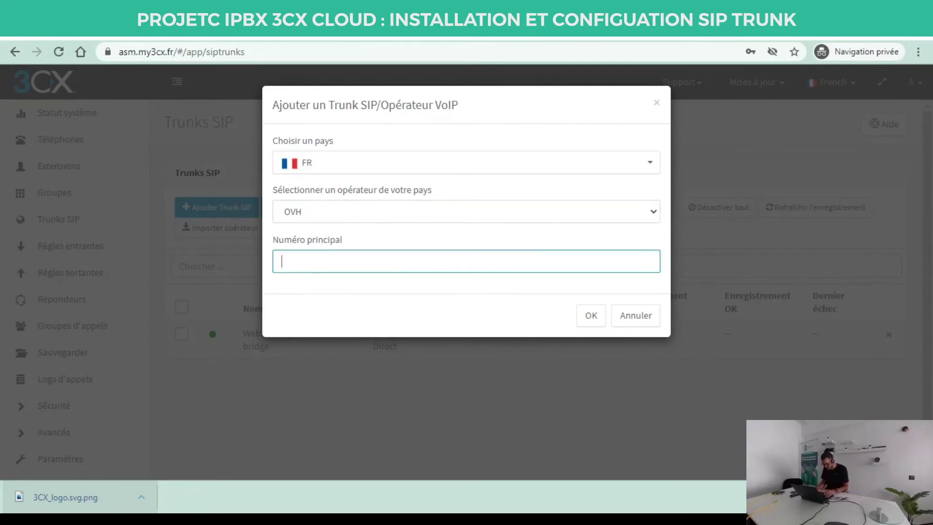
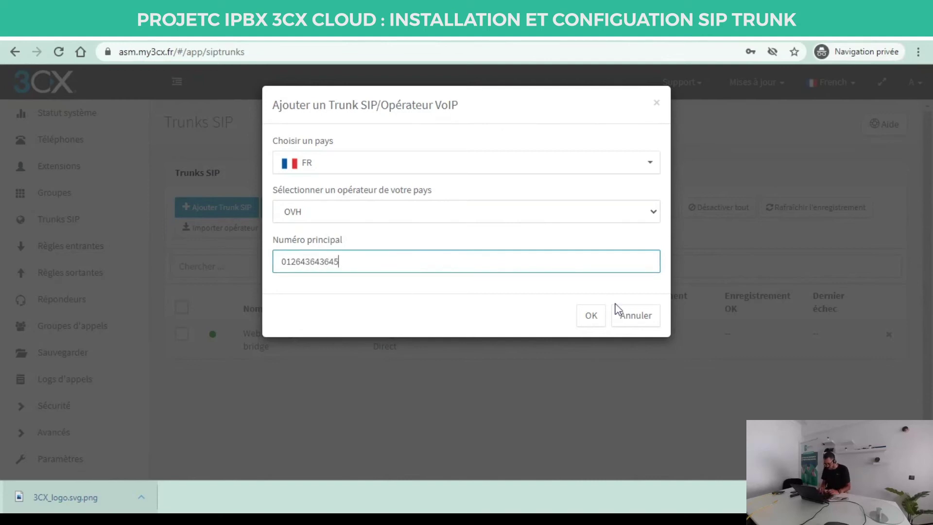
click(590, 315)
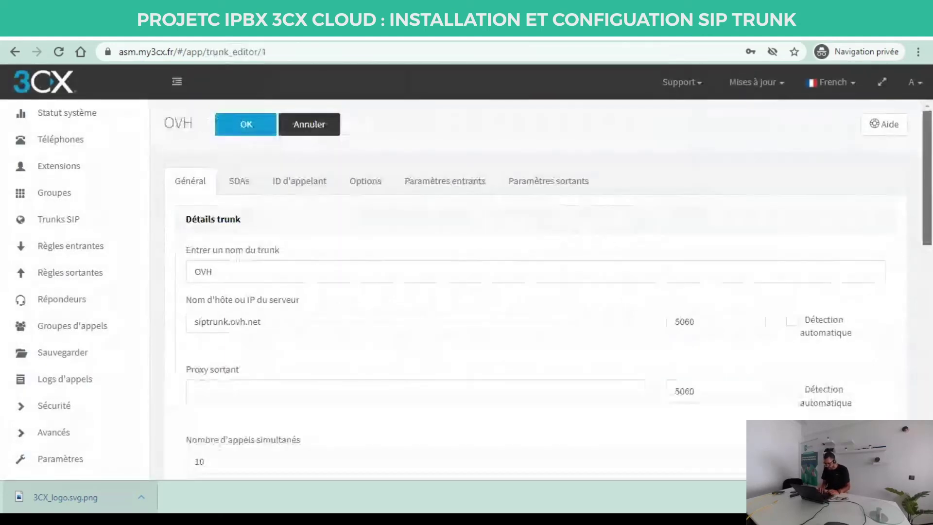
Leave the OVH trunk's authentication fields empty and cancel the editor without saving.
scroll(590, 321, down, 6)
scroll(254, 225, down, 3)
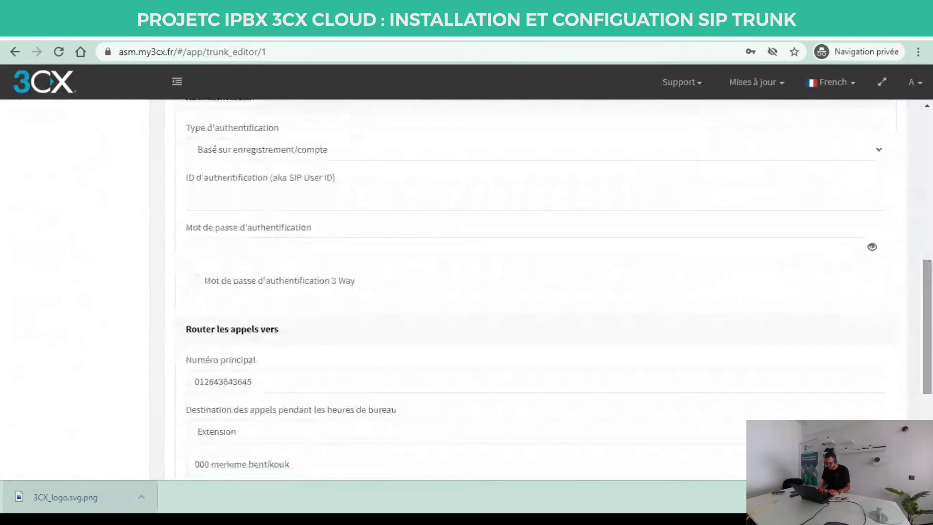
click(217, 200)
click(217, 249)
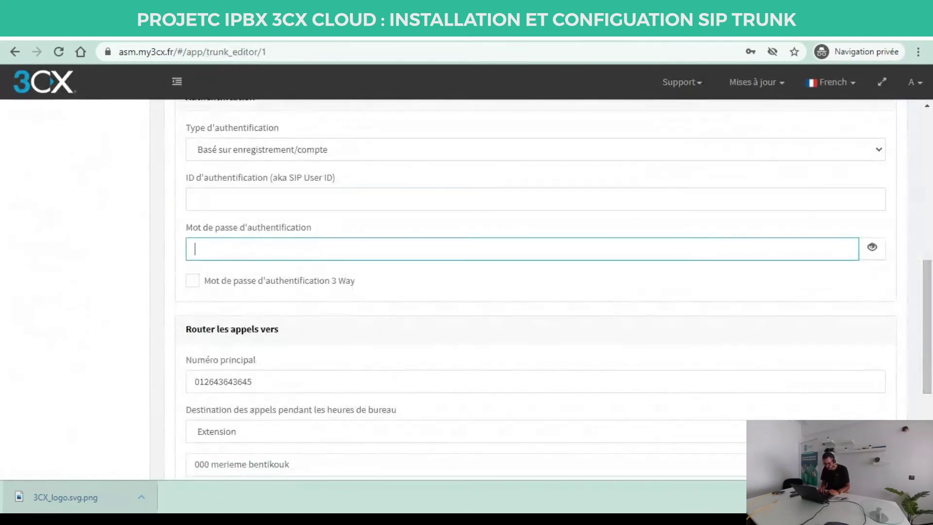
click(126, 241)
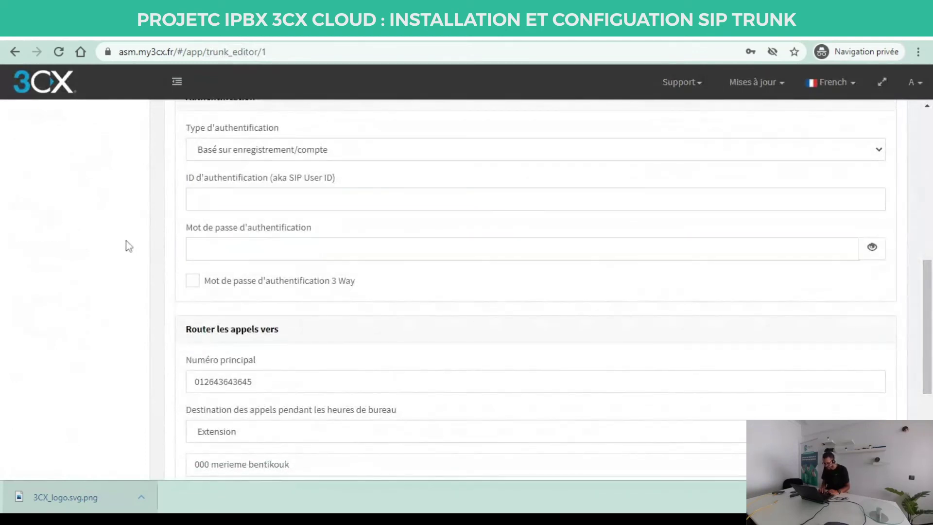
drag(928, 310, 927, 161)
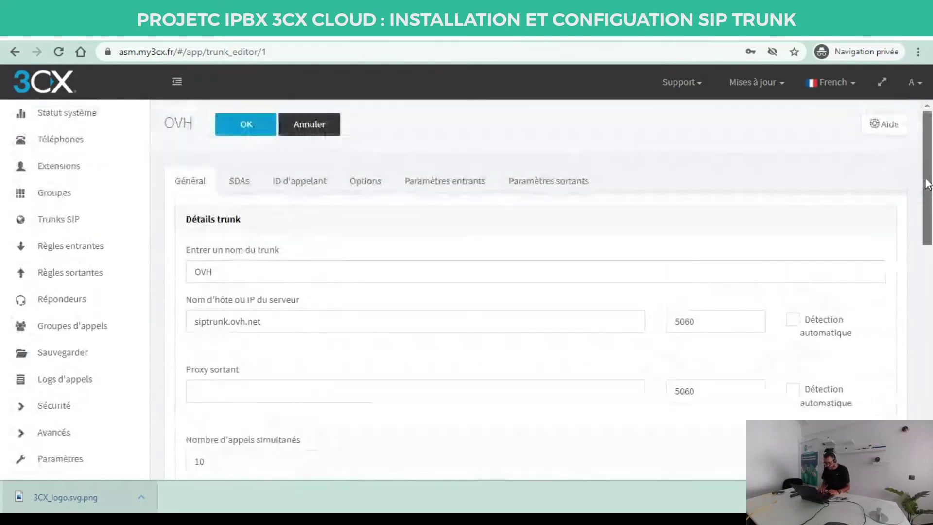
click(312, 129)
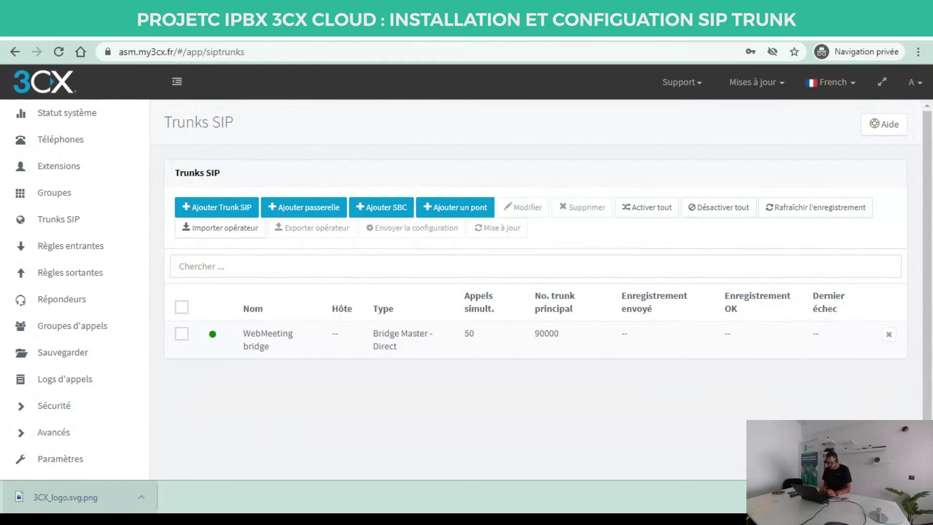
Create a Generic SIP Trunk under country Generic with the pasted main trunk number.
click(221, 207)
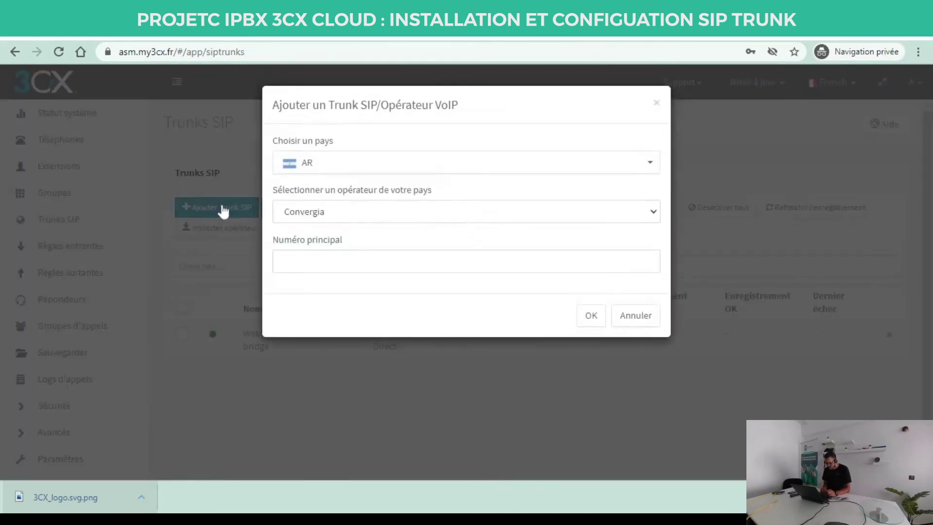
click(386, 165)
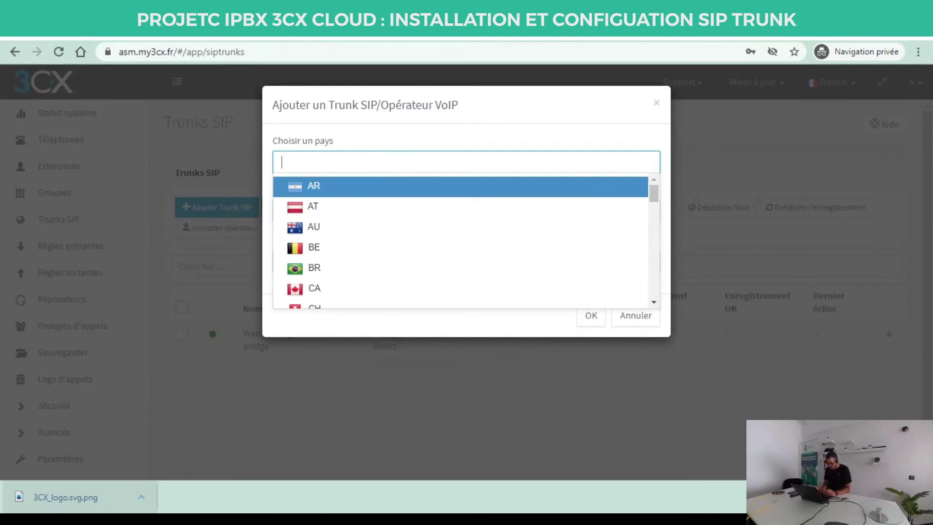
text(g)
click(331, 206)
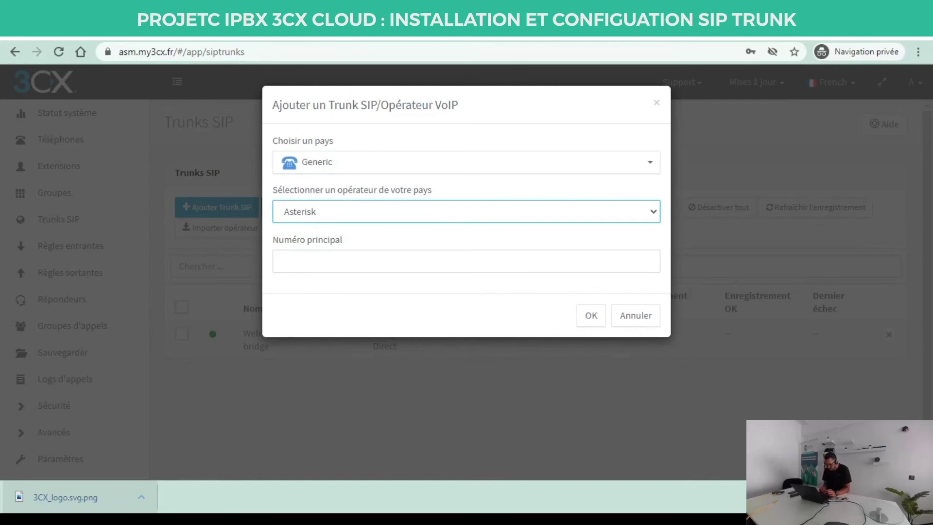
key(g)
key(Tab)
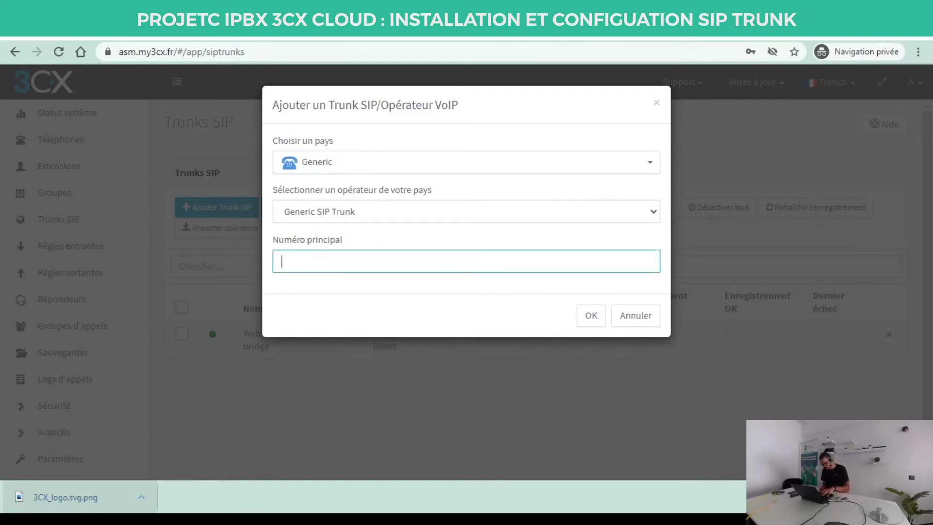
key(ctrl+v)
click(591, 316)
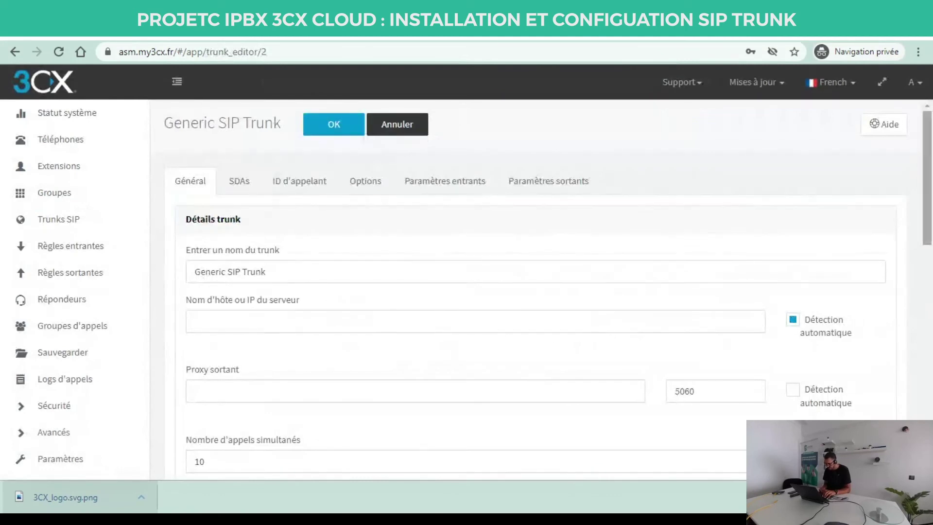
Set the trunk's server host name to sip.yahvoice.com.
drag(928, 206, 928, 262)
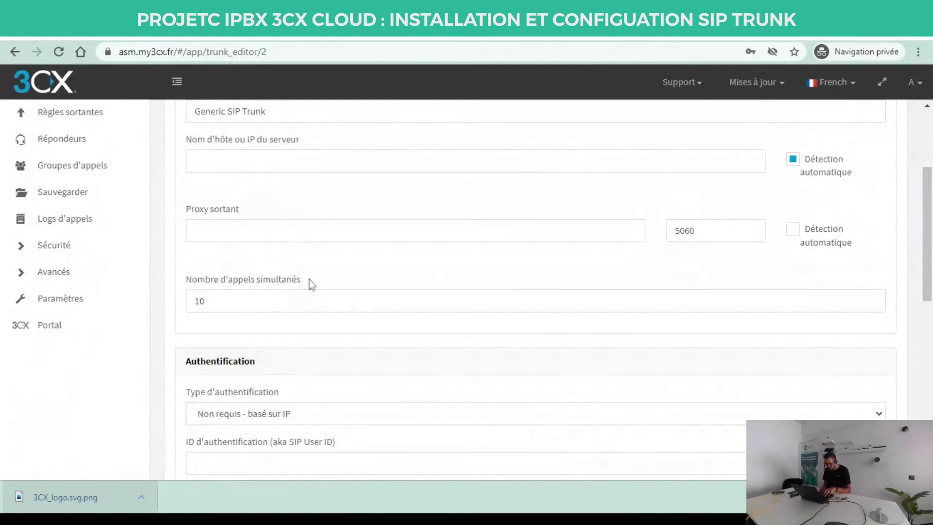
click(250, 155)
text(sip.yahvoice.com)
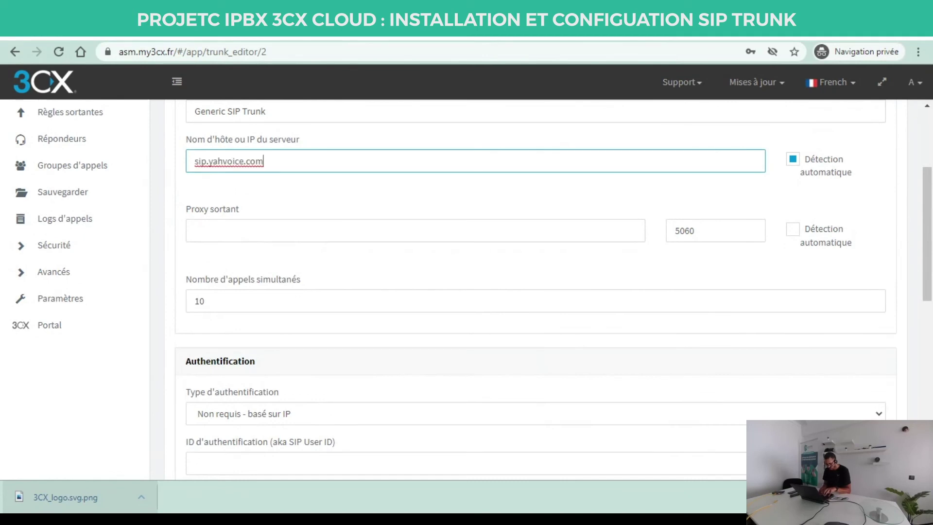
Use 'Basé sur enregistrement/compte' authentication with ID 'test' and its password.
drag(927, 245, 923, 335)
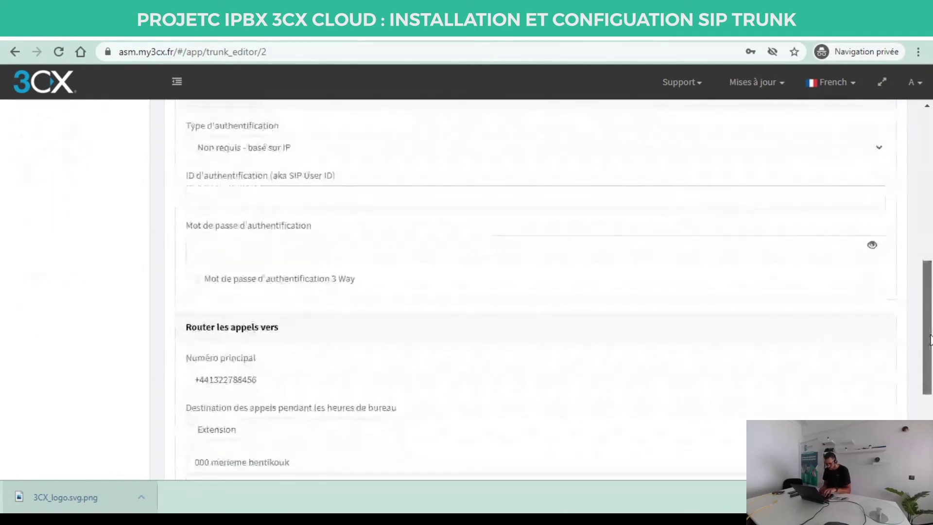
click(669, 148)
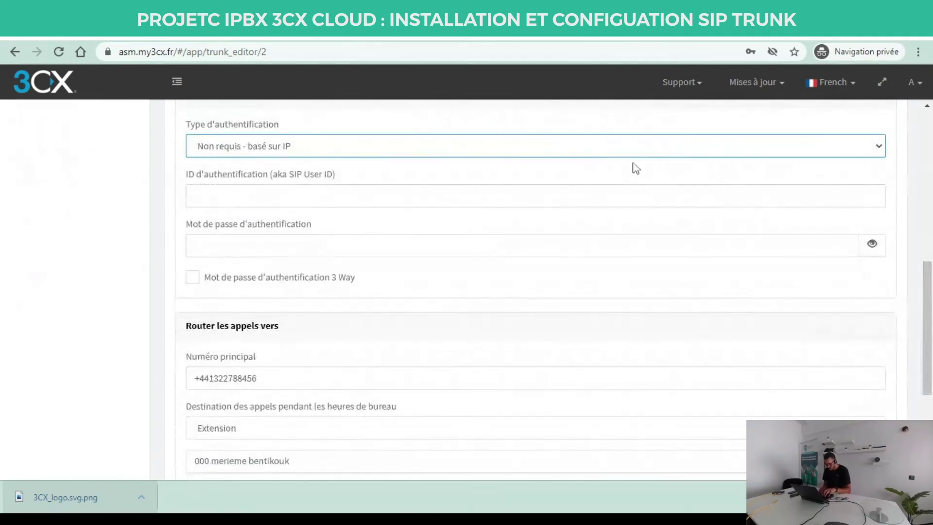
click(631, 166)
click(506, 203)
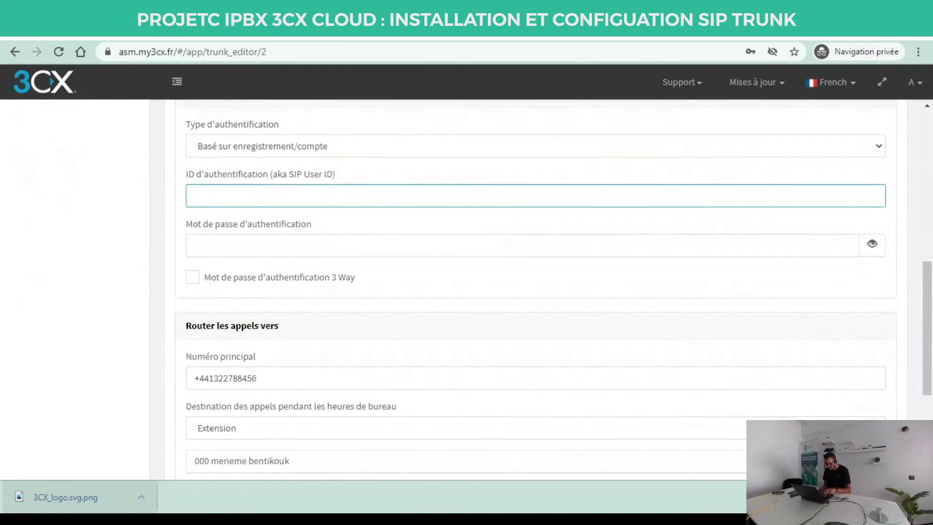
click(687, 491)
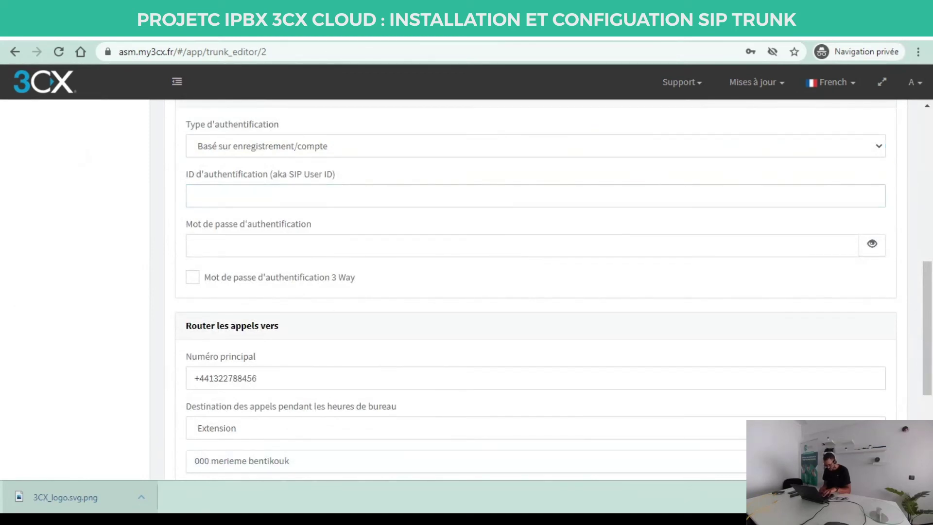
click(549, 195)
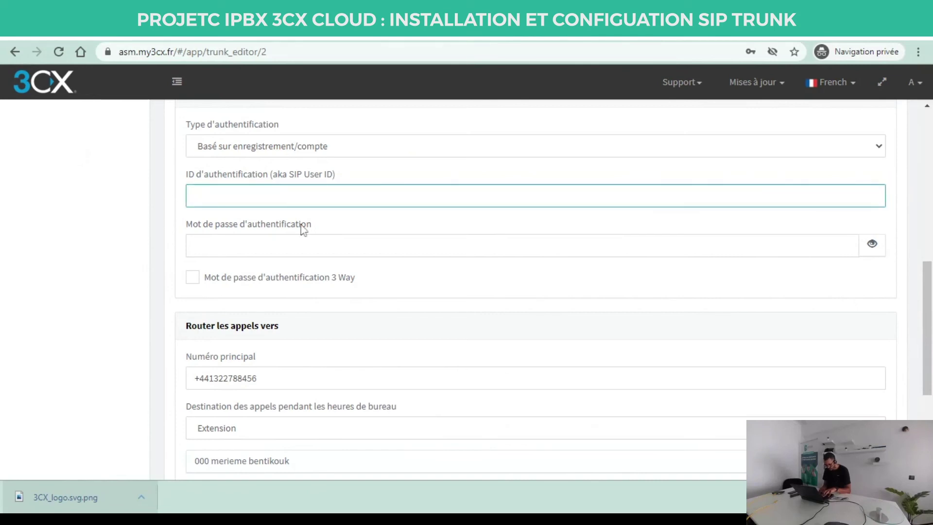
text(test)
click(267, 246)
text(******)
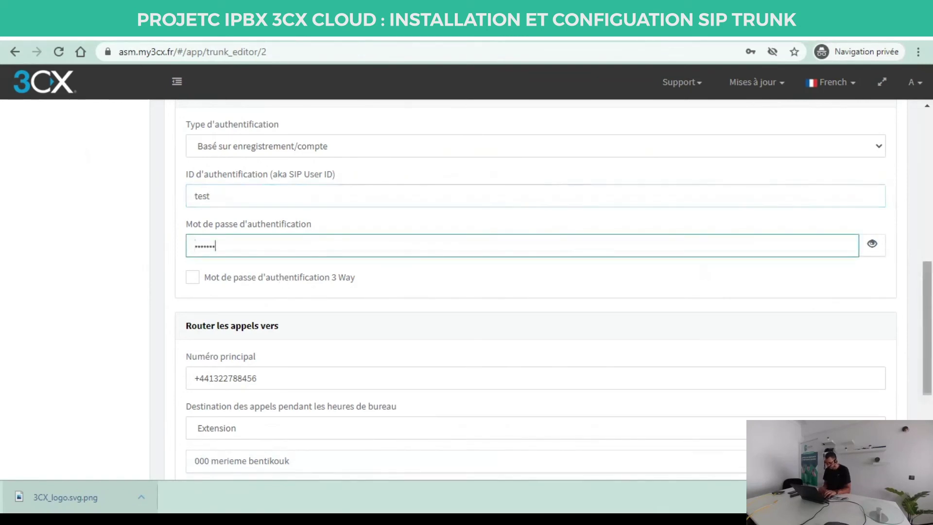
scroll(705, 272, down, 4)
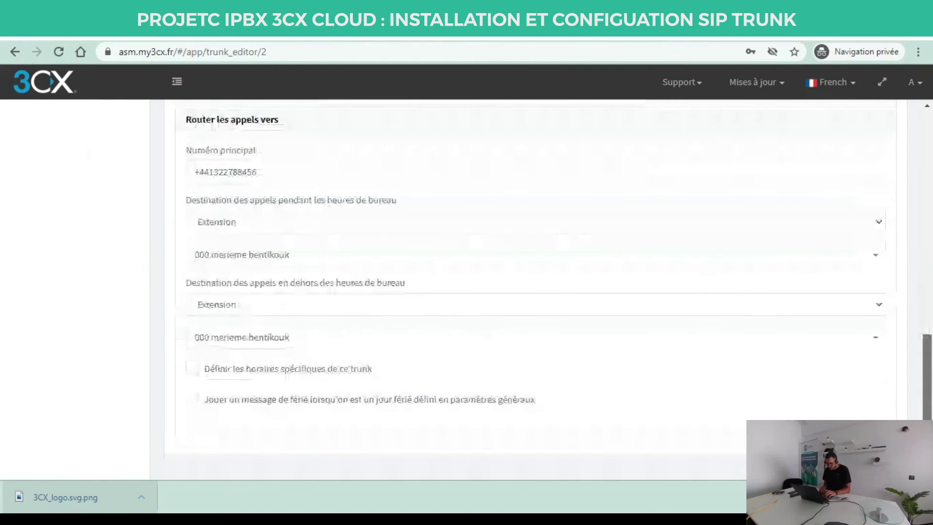
Send both office-hours and out-of-hours incoming calls to extension 001.
click(305, 257)
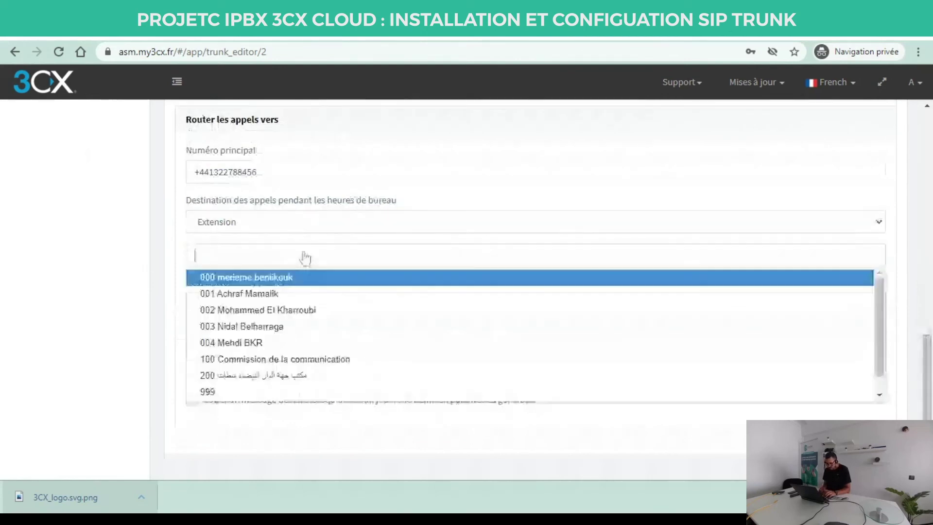
click(215, 295)
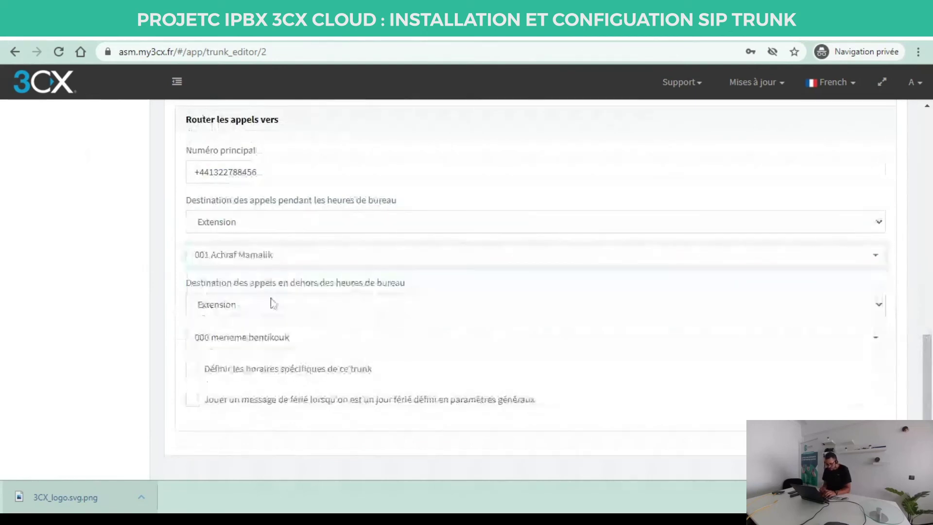
click(250, 340)
click(222, 219)
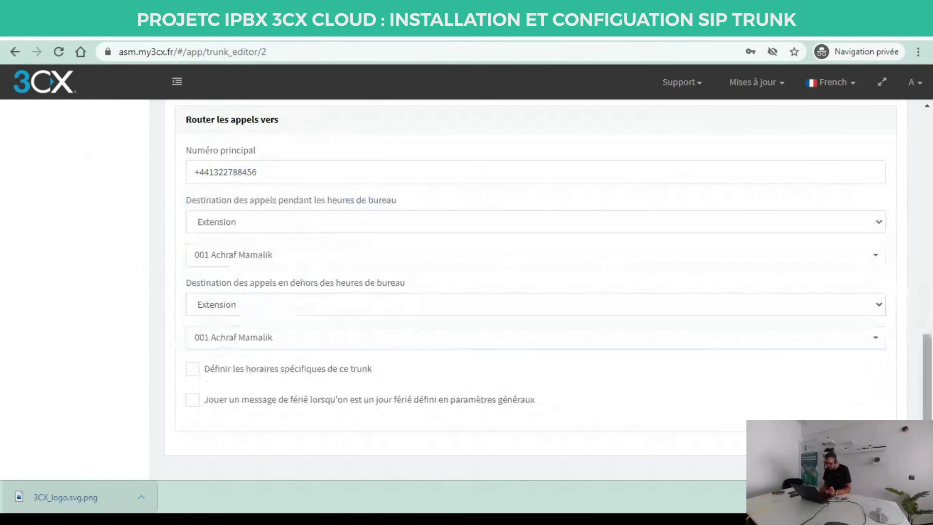
scroll(930, 367, up, 1)
drag(929, 367, 929, 356)
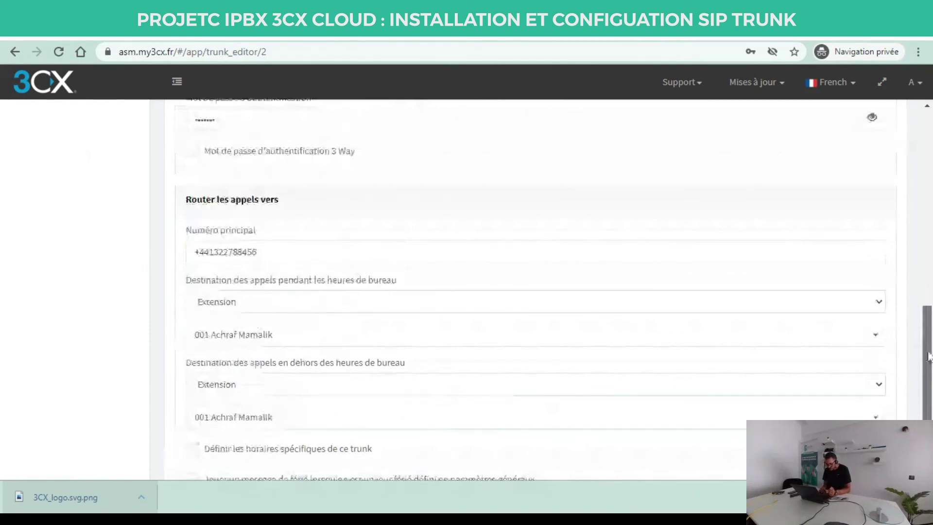
drag(929, 356, 929, 371)
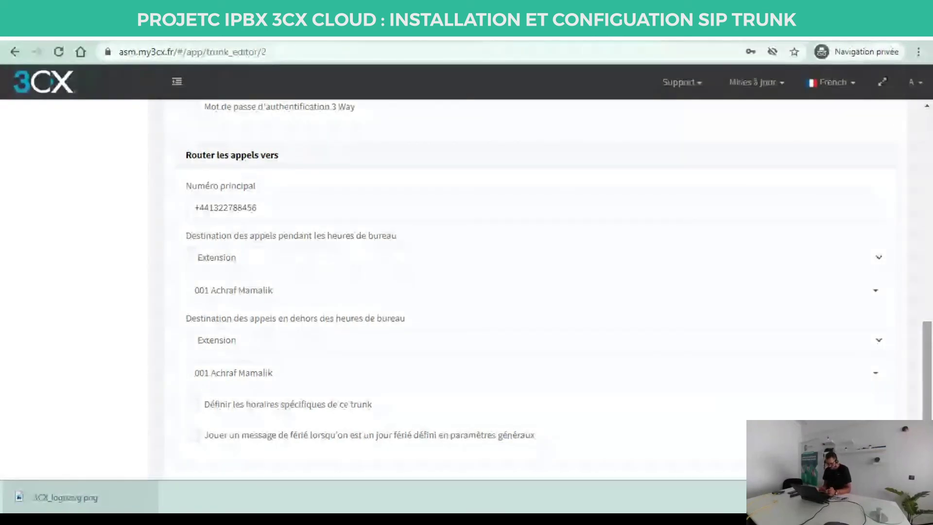
scroll(928, 391, down, 1)
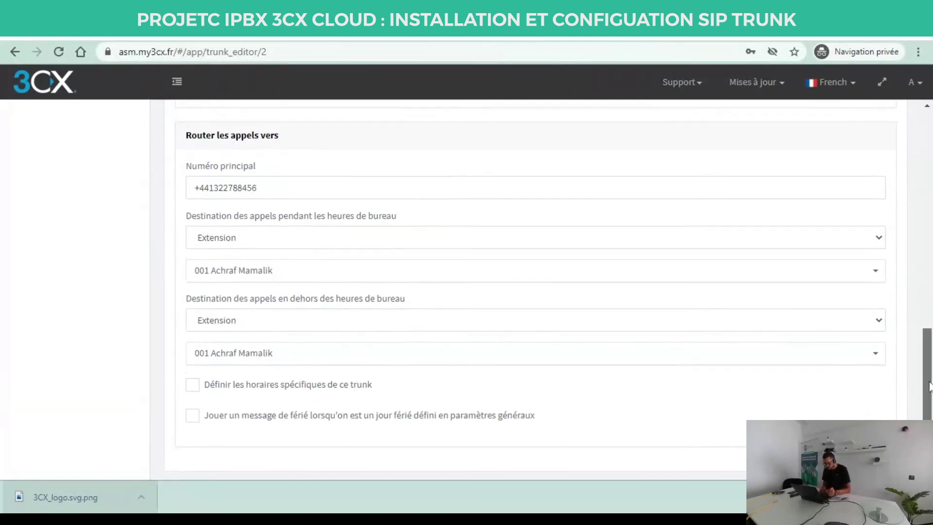
Replace the default trunk name with 'Test Trunk' and save the trunk.
scroll(892, 398, up, 10)
scroll(892, 397, down, 10)
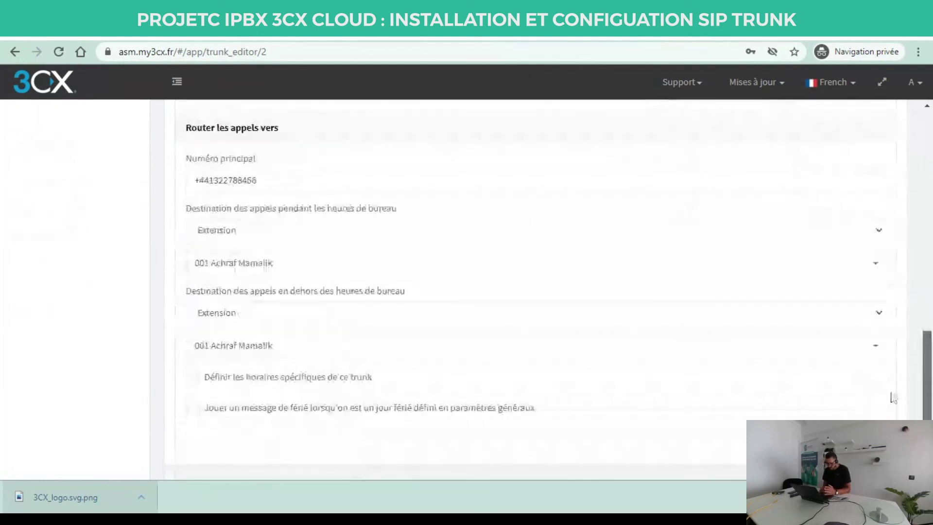
scroll(893, 398, up, 5)
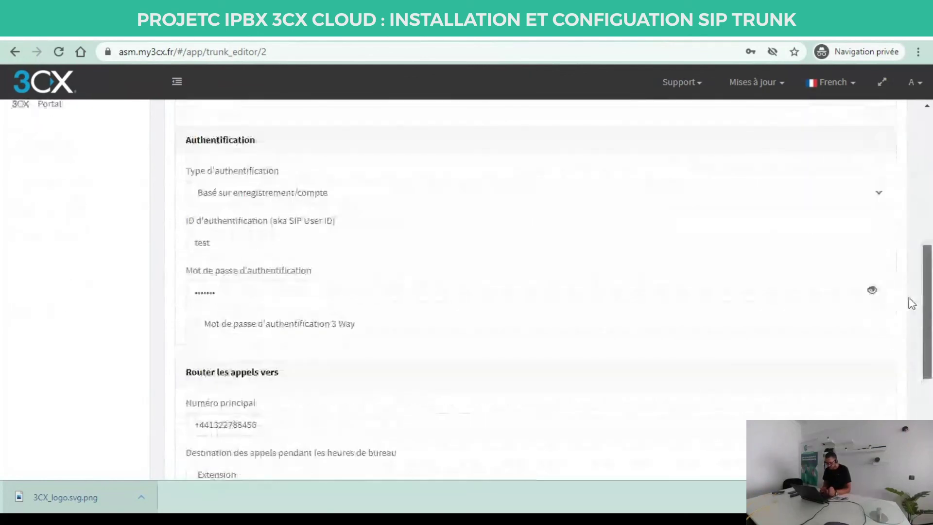
scroll(912, 304, up, 1)
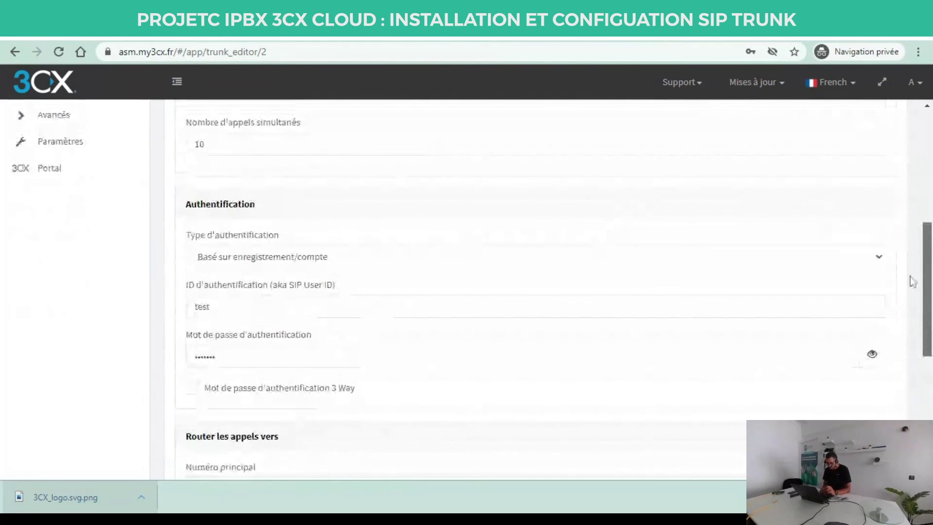
scroll(923, 199, up, 5)
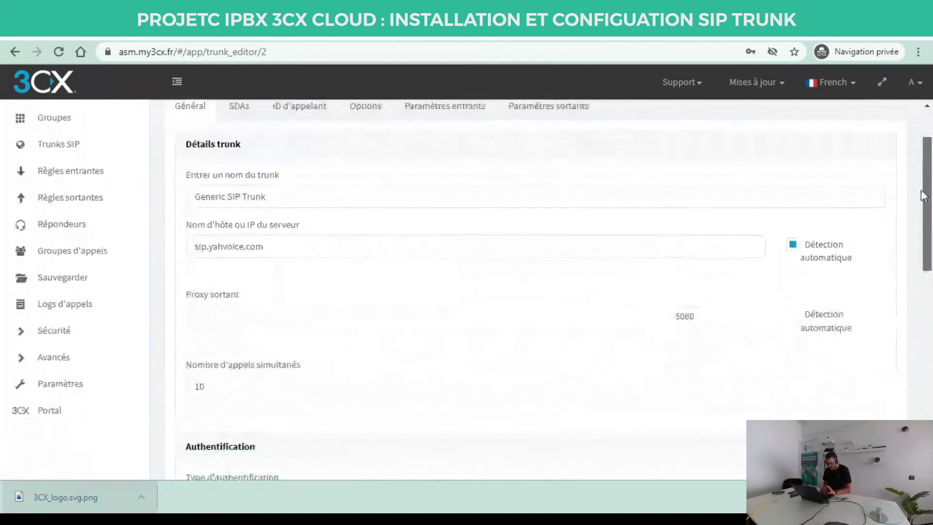
scroll(923, 197, down, 1)
click(263, 177)
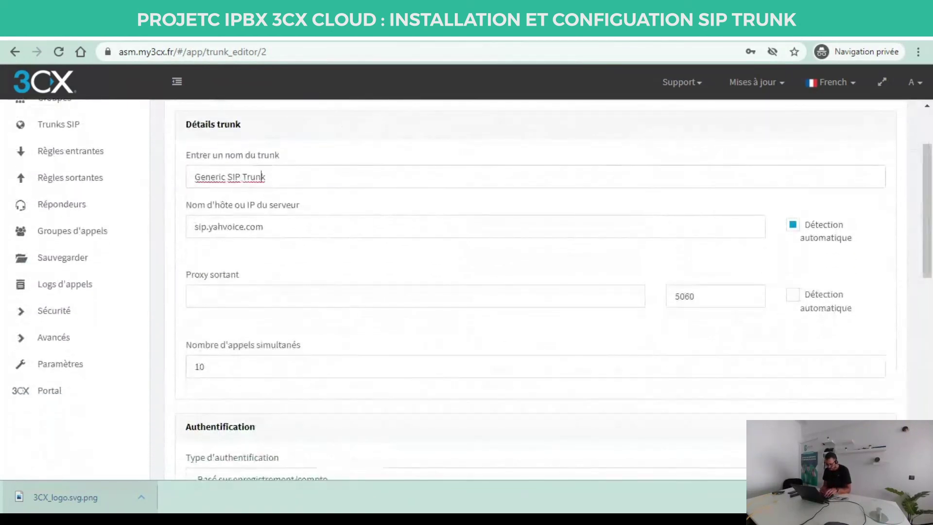
key(ctrl+a)
text(Test Trunk)
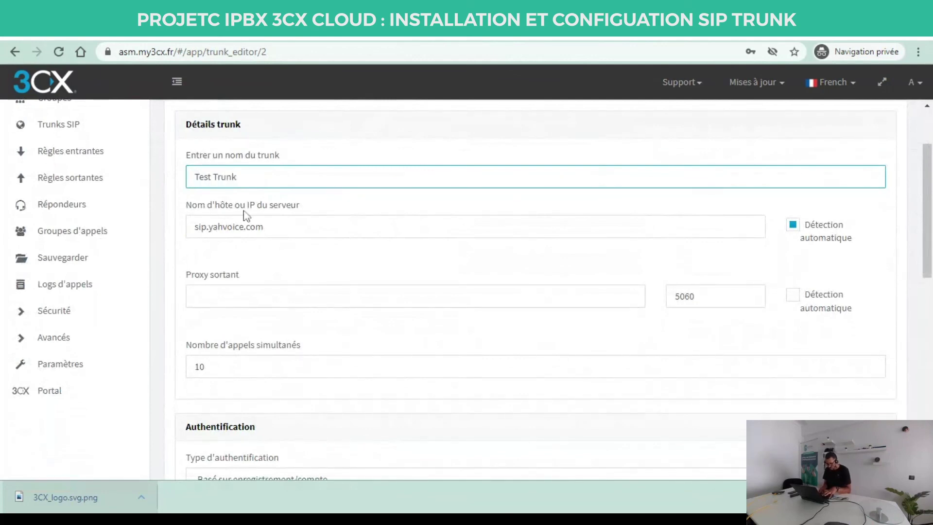
scroll(224, 243, down, 6)
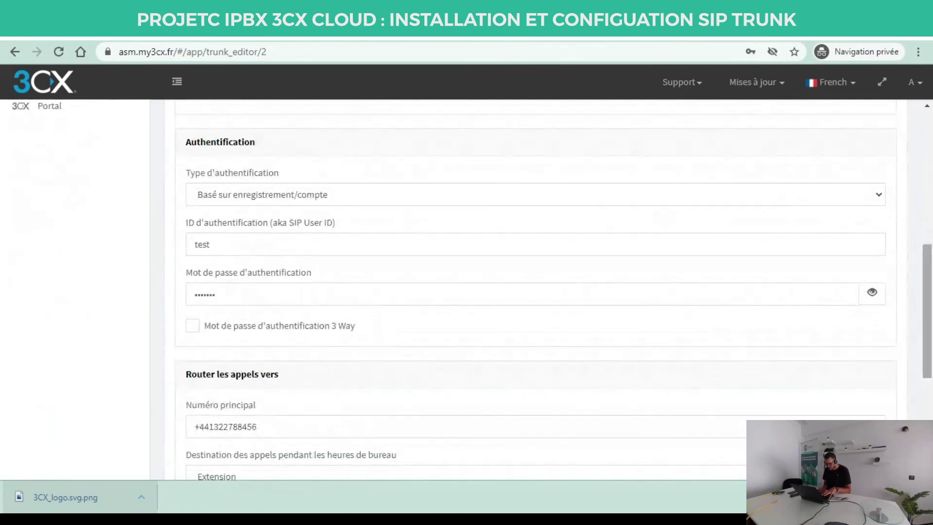
scroll(612, 166, up, 8)
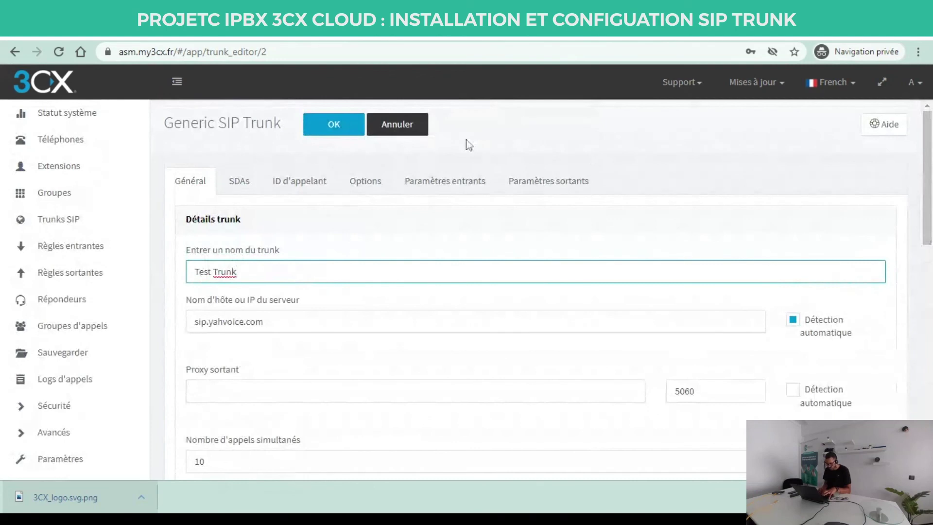
click(336, 126)
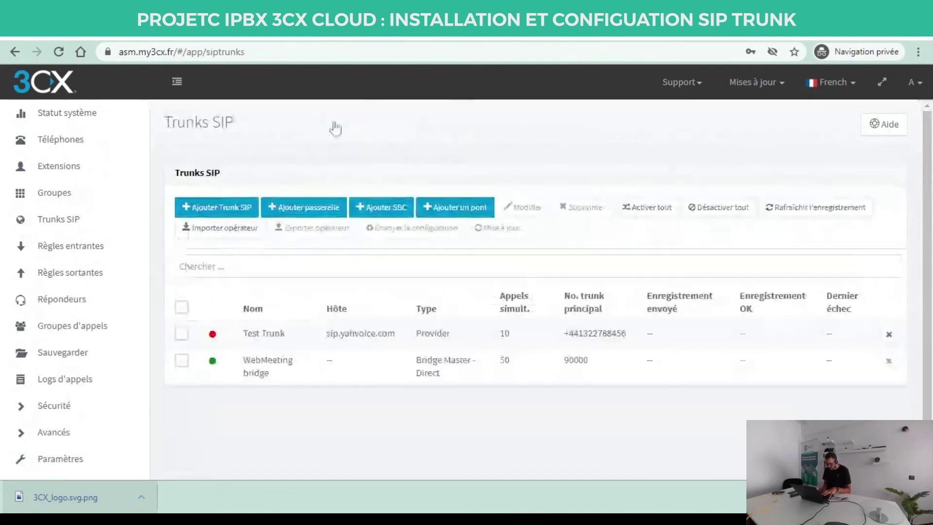
Change Test Trunk's authentication type to 'Non requis - basé sur IP' and save.
double_click(291, 335)
scroll(292, 335, down, 1)
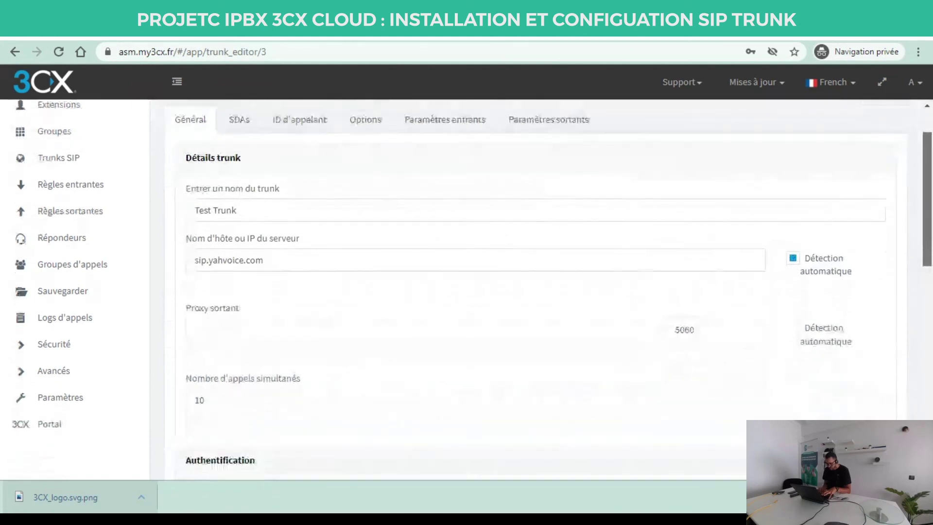
scroll(534, 292, down, 6)
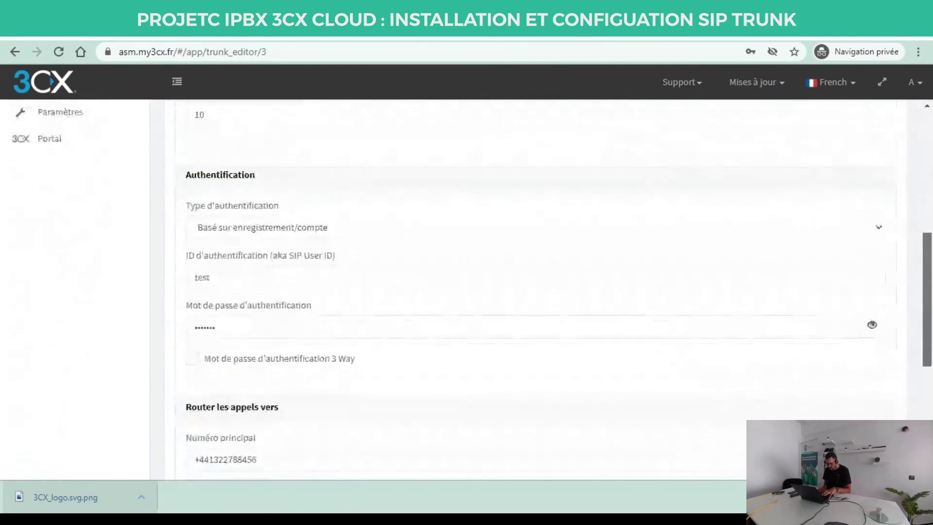
scroll(535, 292, down, 1)
click(872, 290)
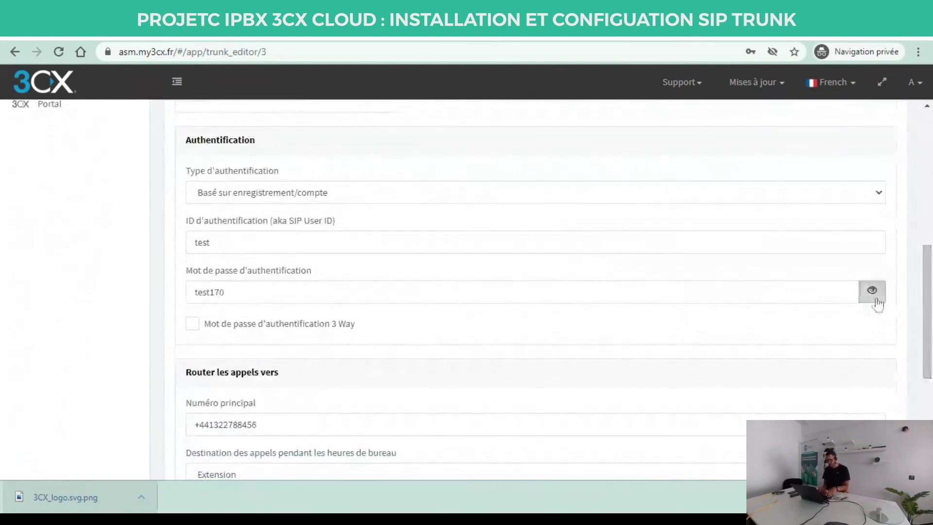
click(875, 296)
click(858, 194)
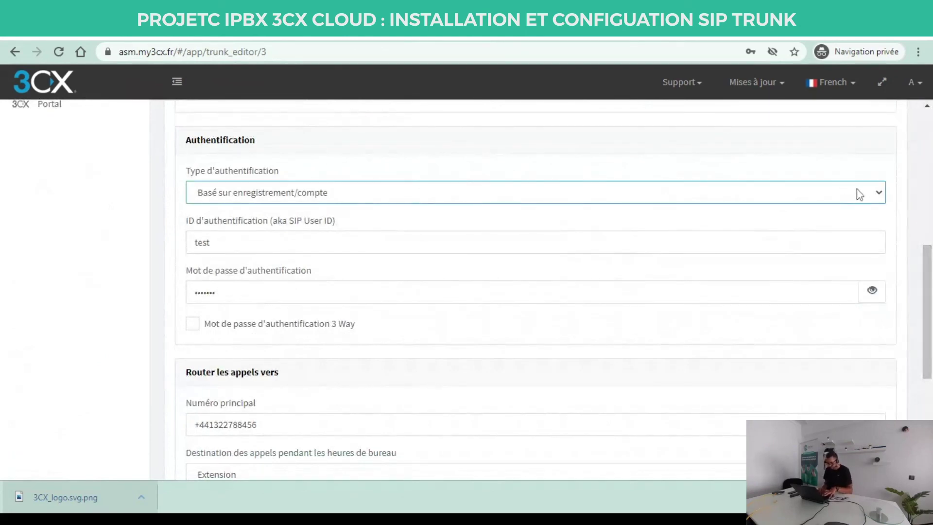
click(823, 211)
scroll(817, 219, up, 10)
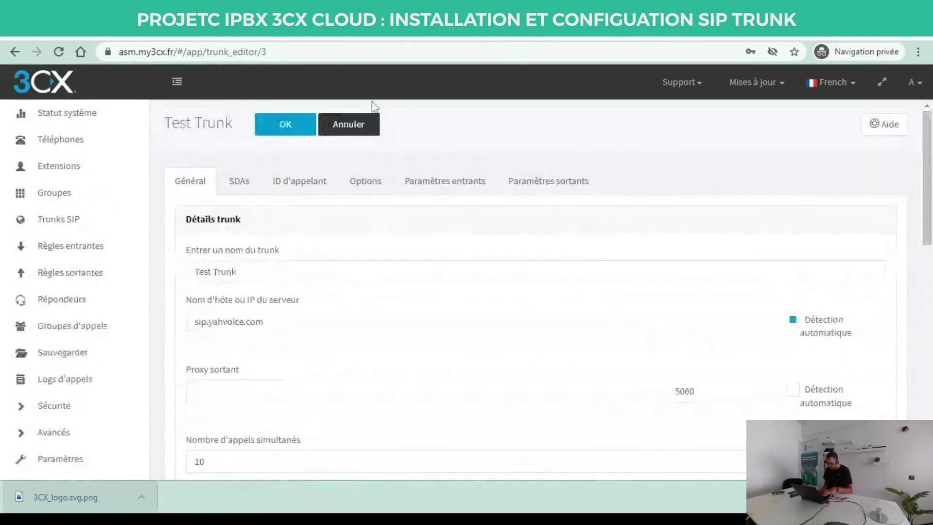
click(285, 126)
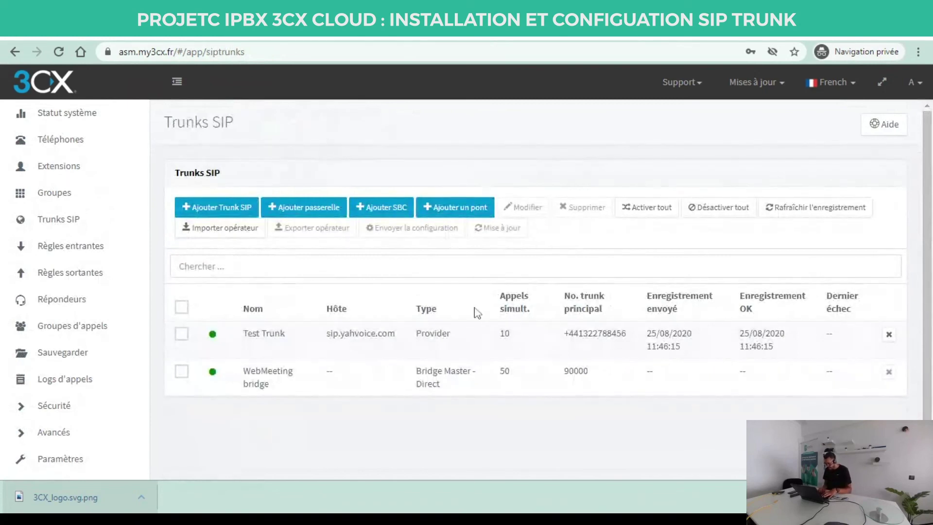
Set Test Trunk's authentication back to 'Basé sur enregistrement/compte' and save.
double_click(284, 342)
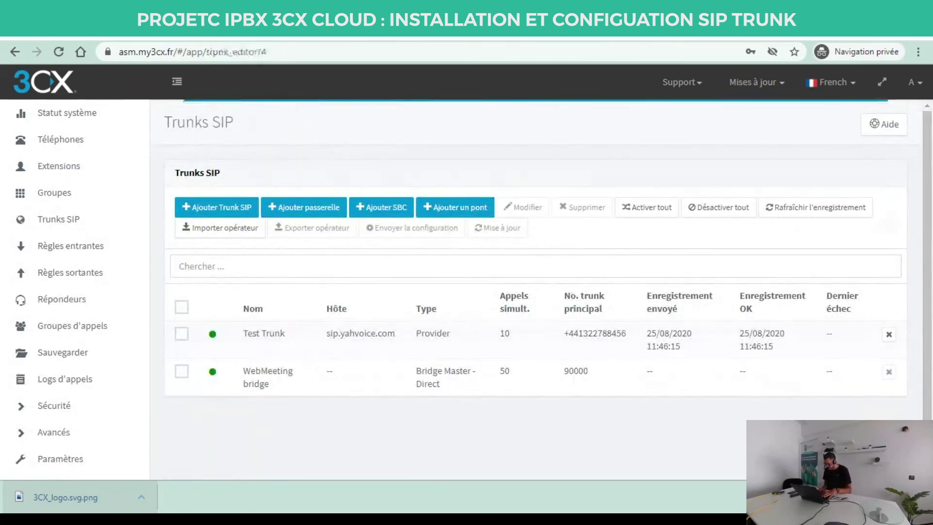
scroll(535, 291, down, 8)
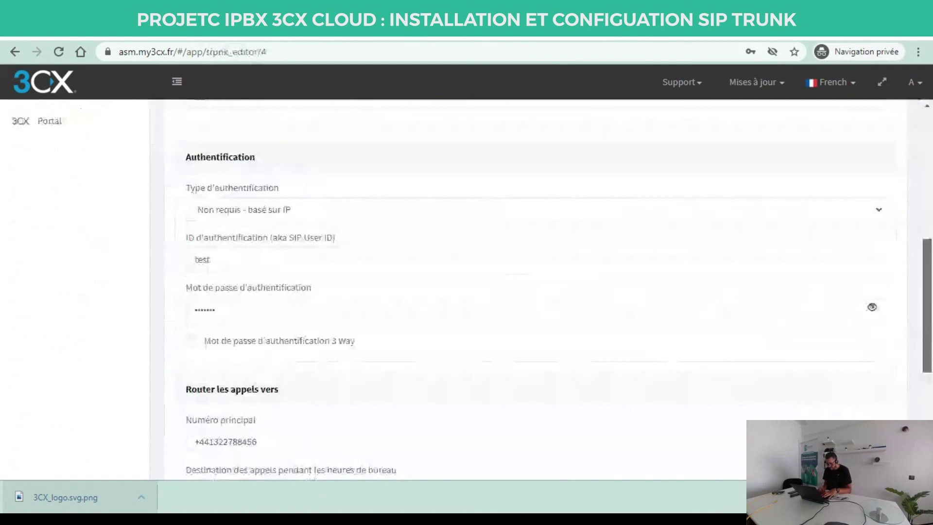
scroll(931, 384, down, 3)
scroll(586, 362, up, 6)
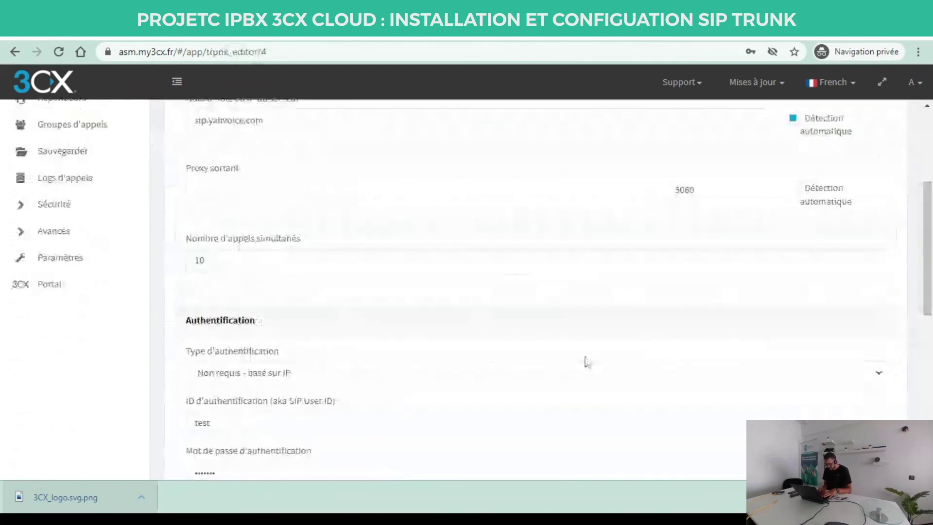
click(586, 373)
scroll(534, 243, up, 4)
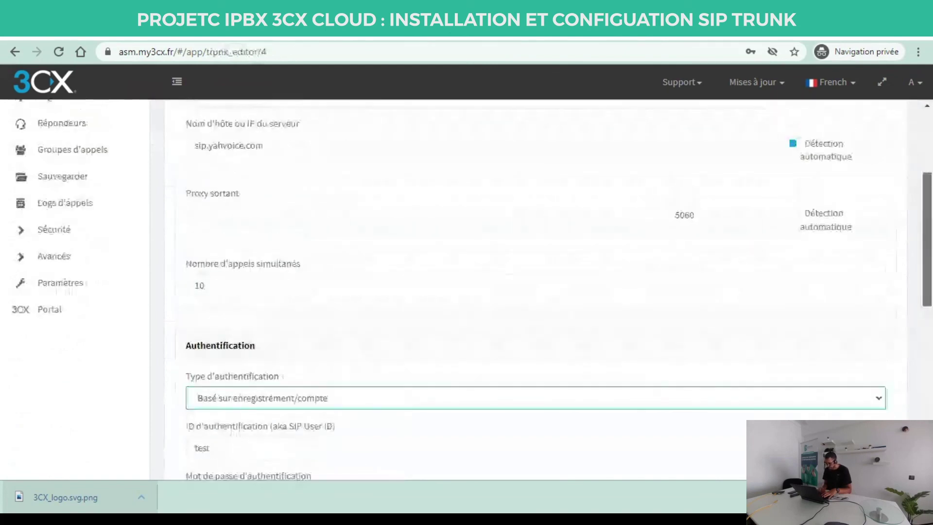
click(291, 123)
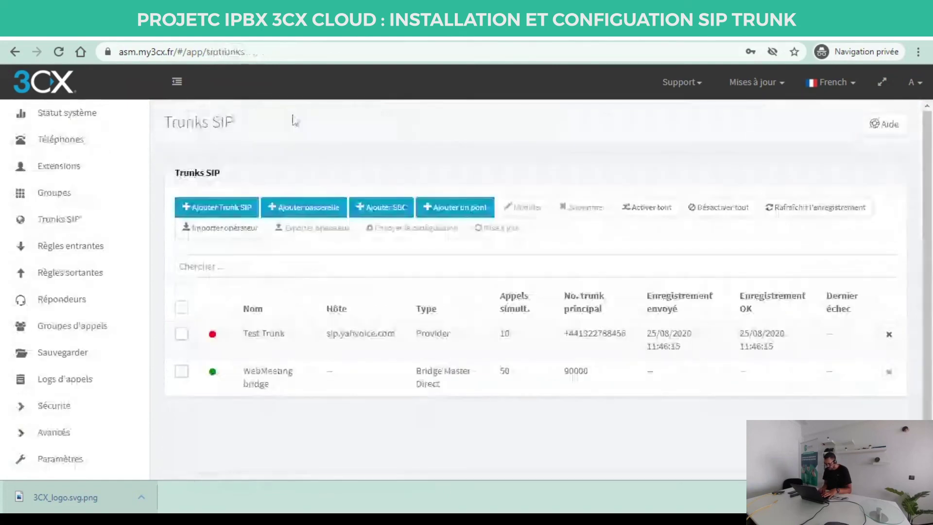
Refresh Test Trunk's registration from the SIP Trunks list.
click(181, 333)
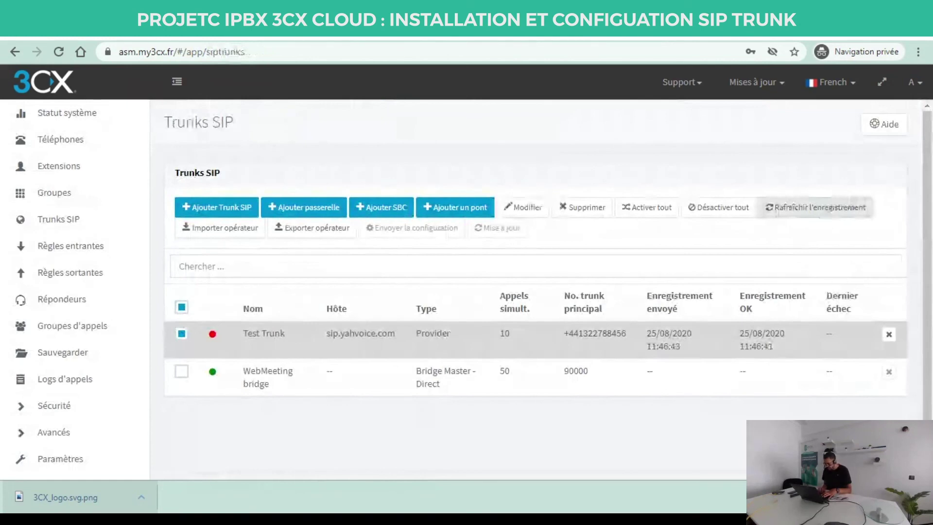
click(797, 209)
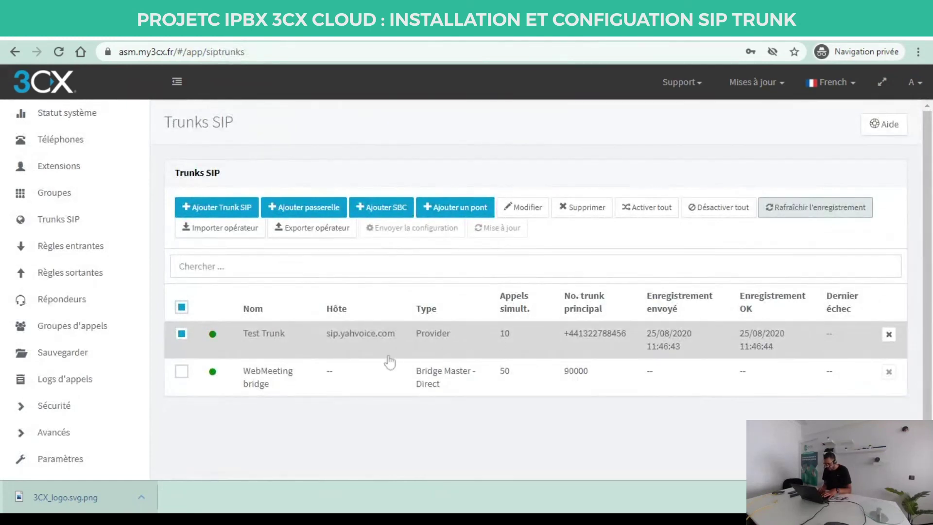
click(181, 334)
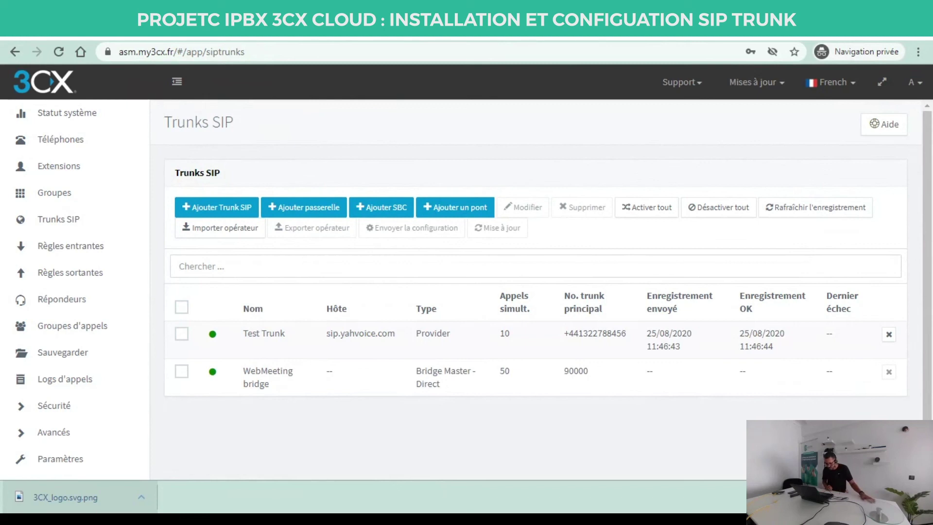
Create outbound rule 'OUT SIP' with prefix 0-9 and Route 1 set to Test Trunk.
click(81, 273)
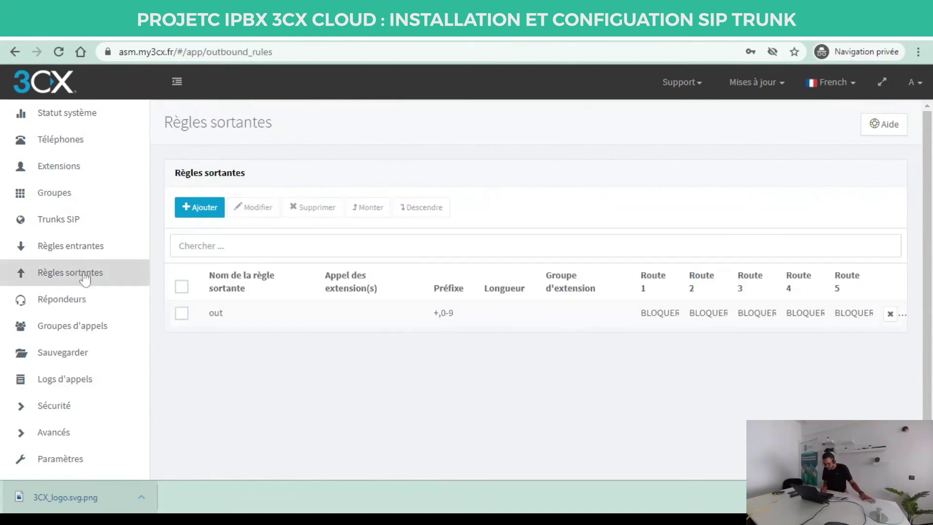
double_click(246, 319)
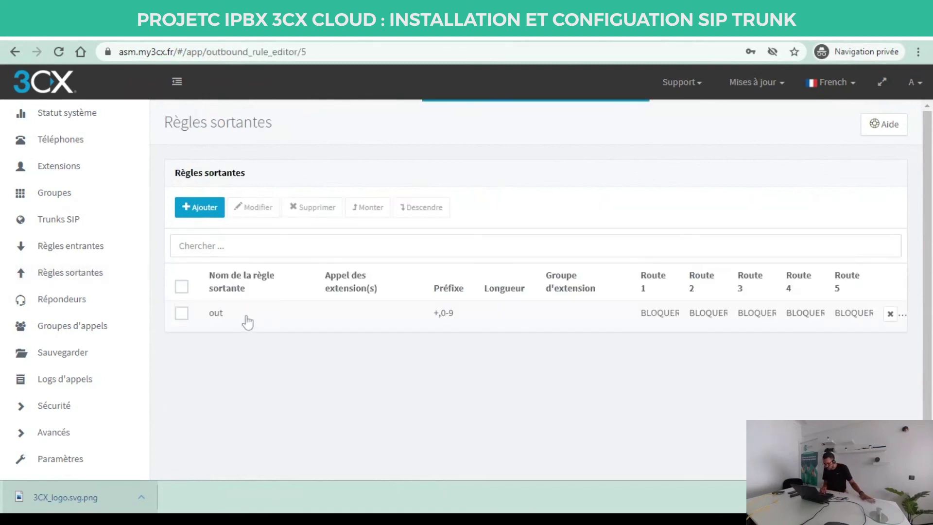
scroll(924, 348, down, 4)
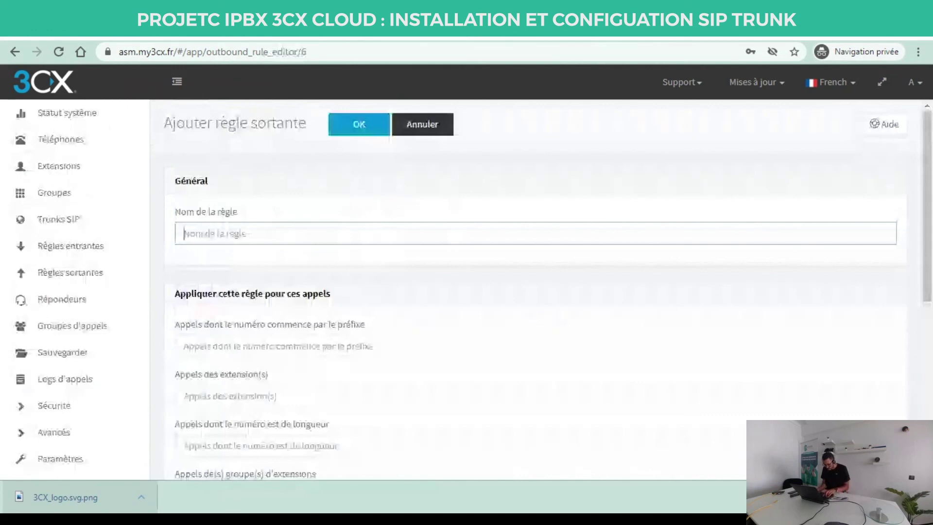
text(OUT SIP)
key(Tab)
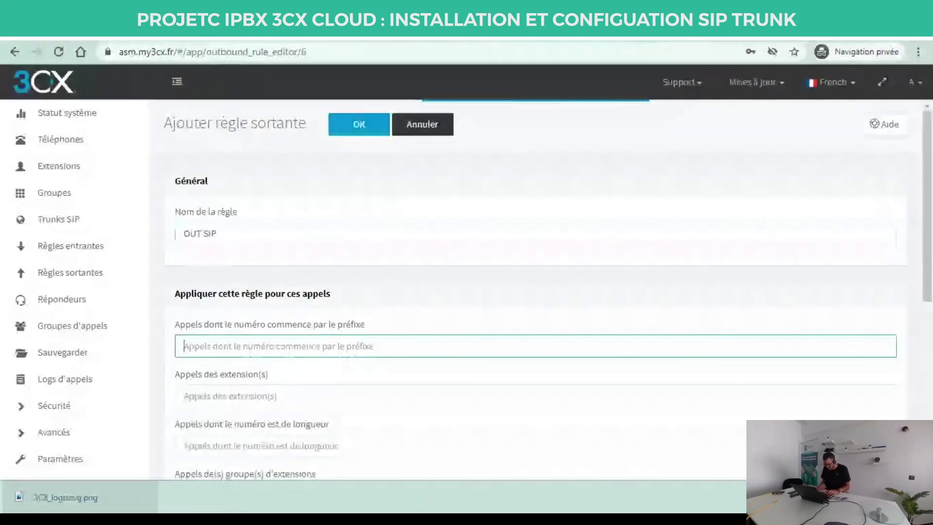
text(00)
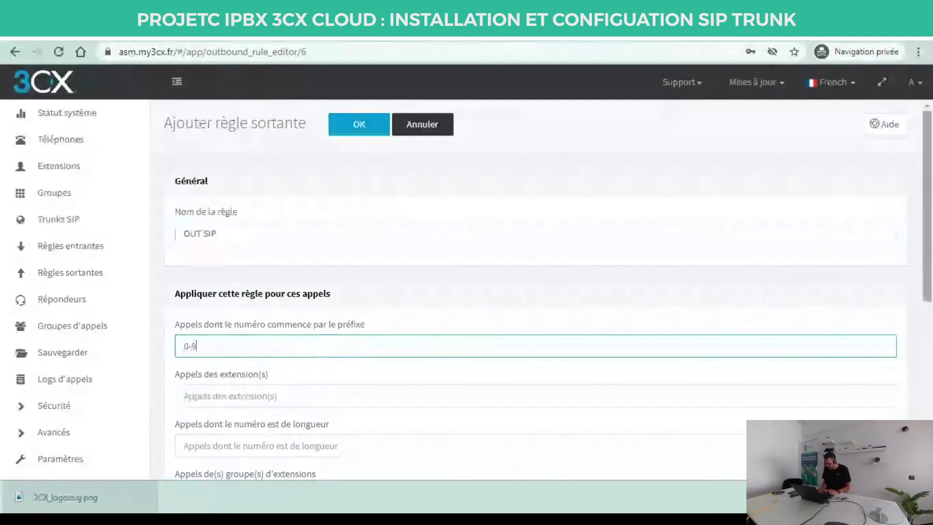
scroll(392, 310, down, 7)
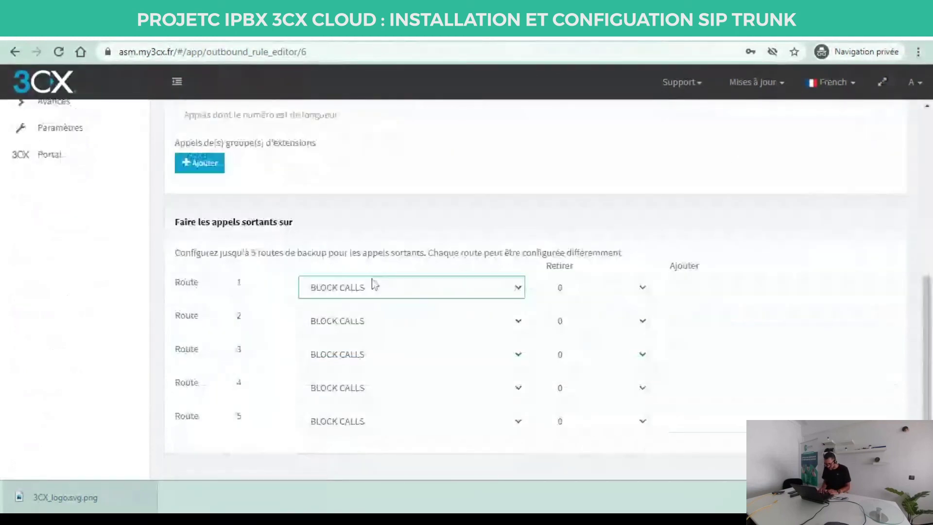
click(374, 286)
click(377, 322)
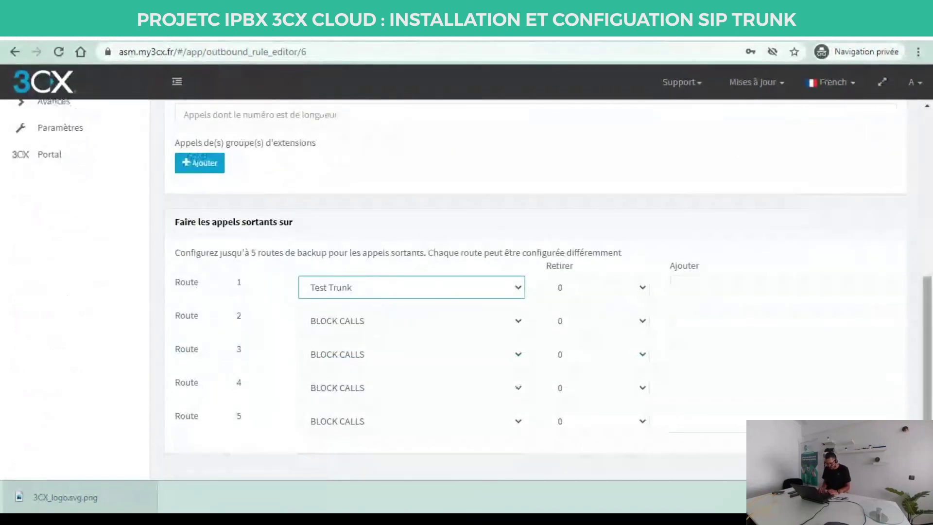
scroll(929, 109, up, 10)
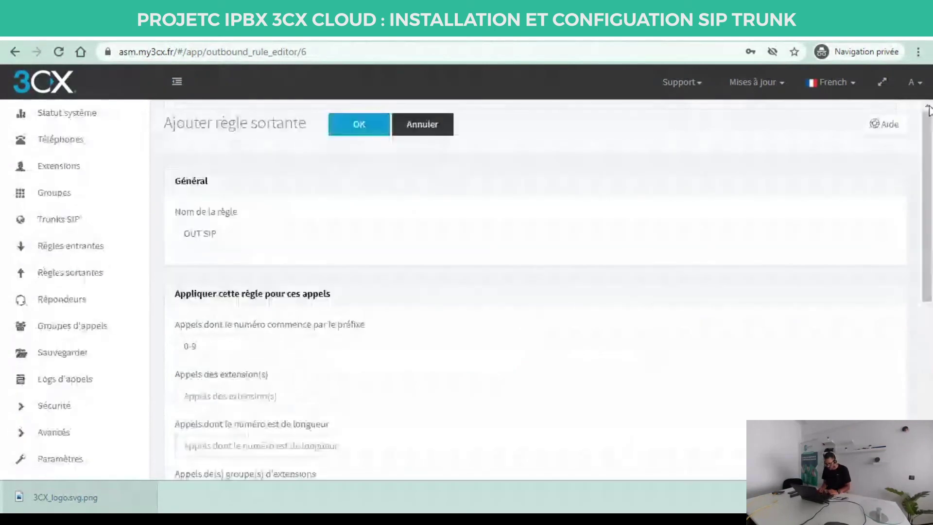
click(344, 128)
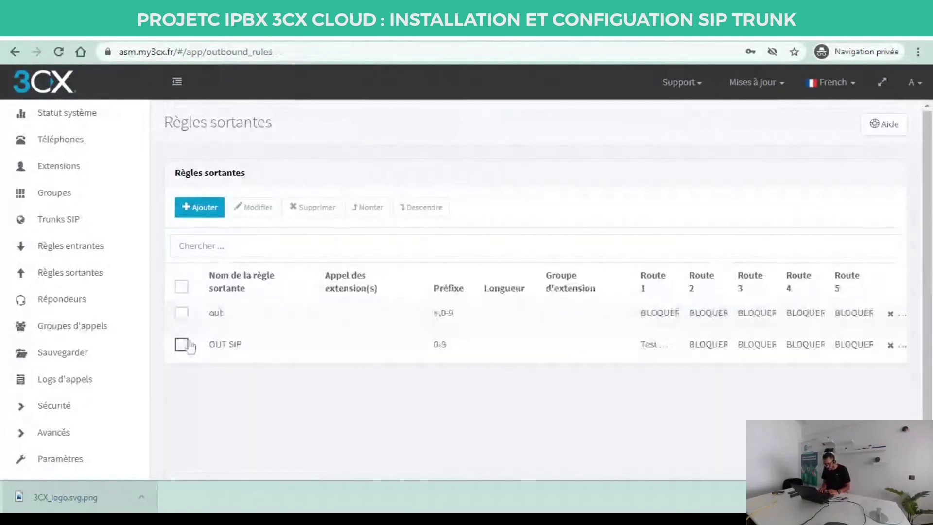
Raise OUT SIP above the out outbound rule, then check Test Trunk's registration on SIP Trunks.
click(188, 345)
click(368, 207)
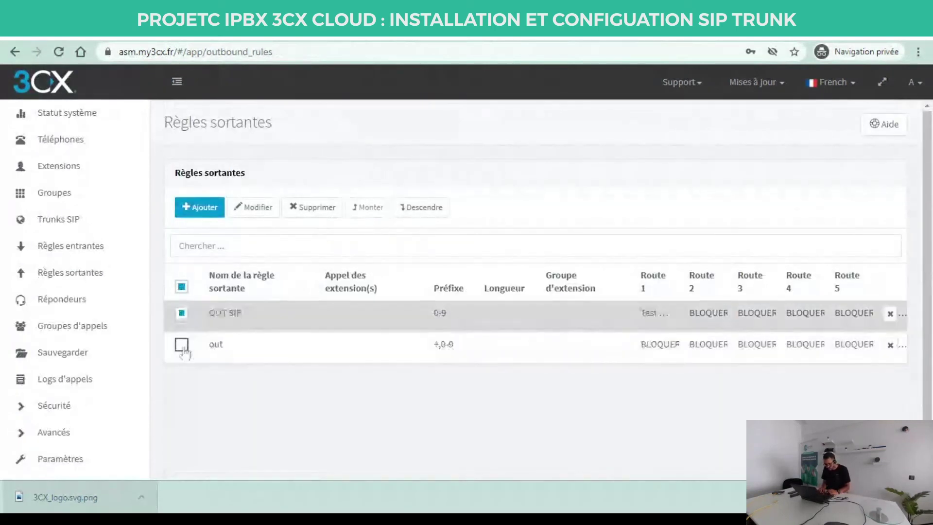
click(181, 314)
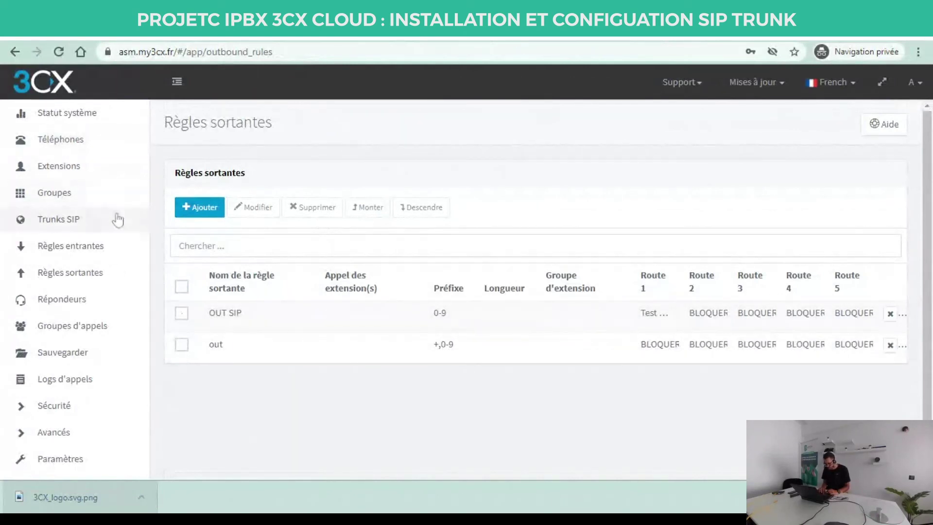
click(94, 222)
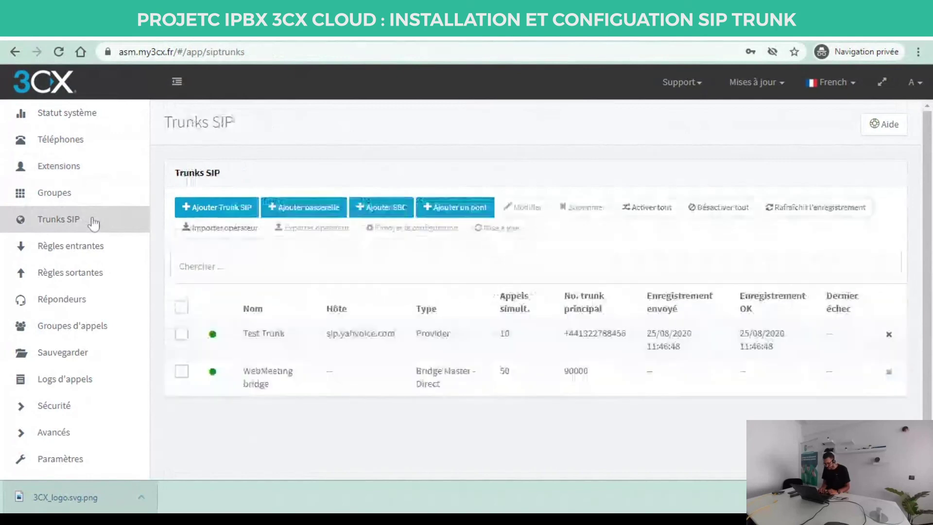